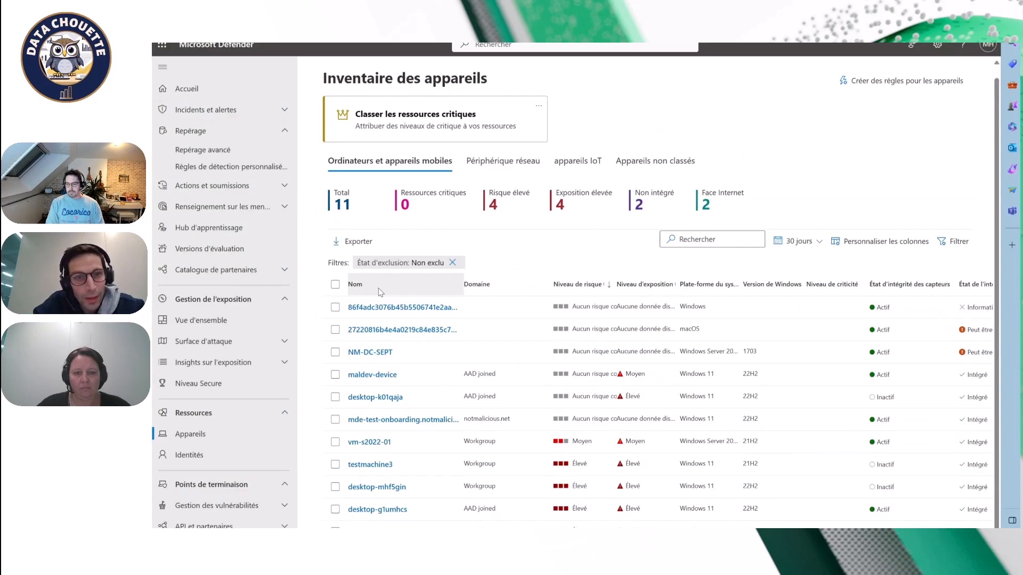
Open advanced hunting and run the AlertEvidence query over the last 7 days, dismissing the tip about showing more columns.
click(224, 137)
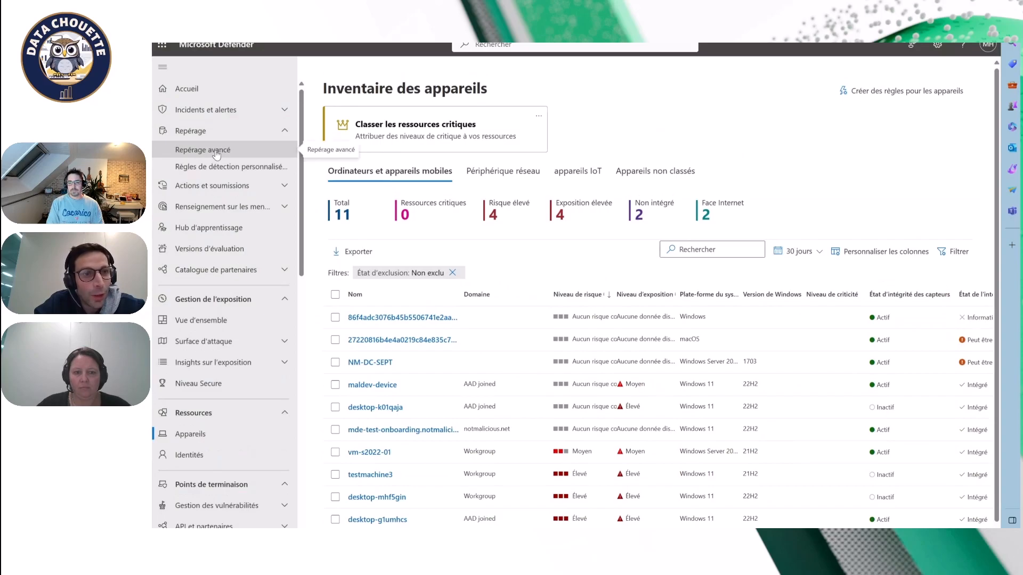
click(215, 152)
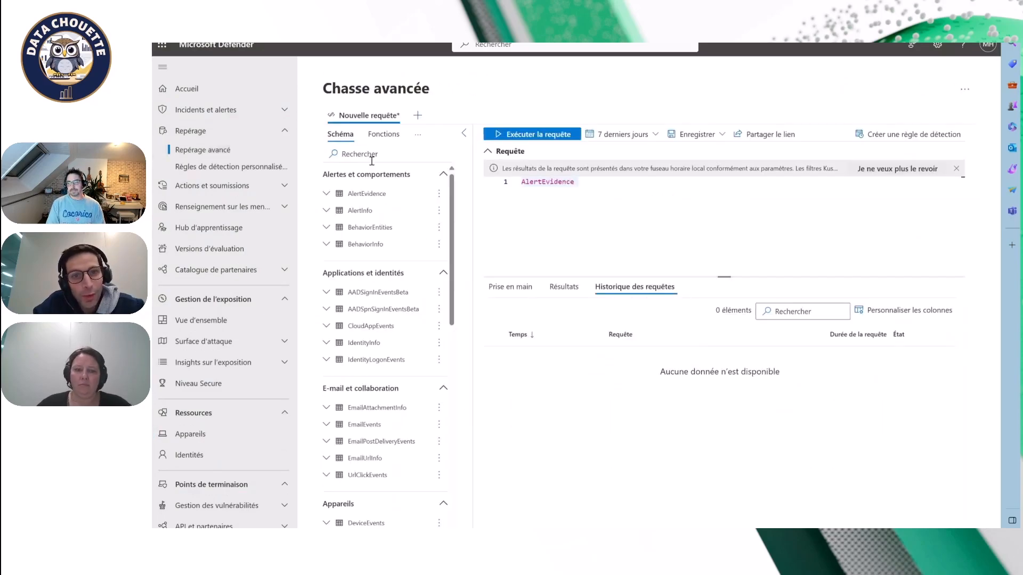
click(519, 135)
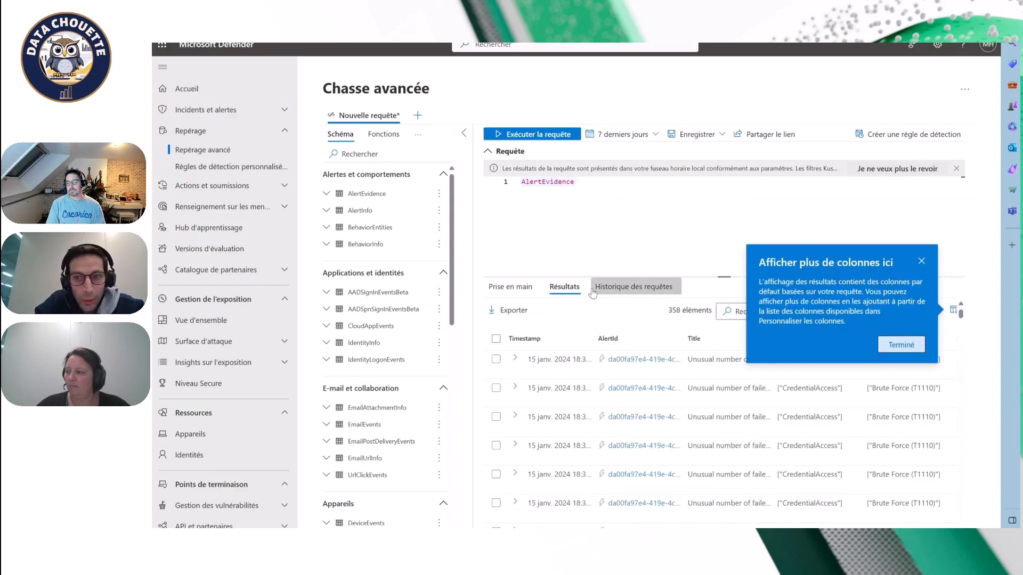
triple_click(928, 261)
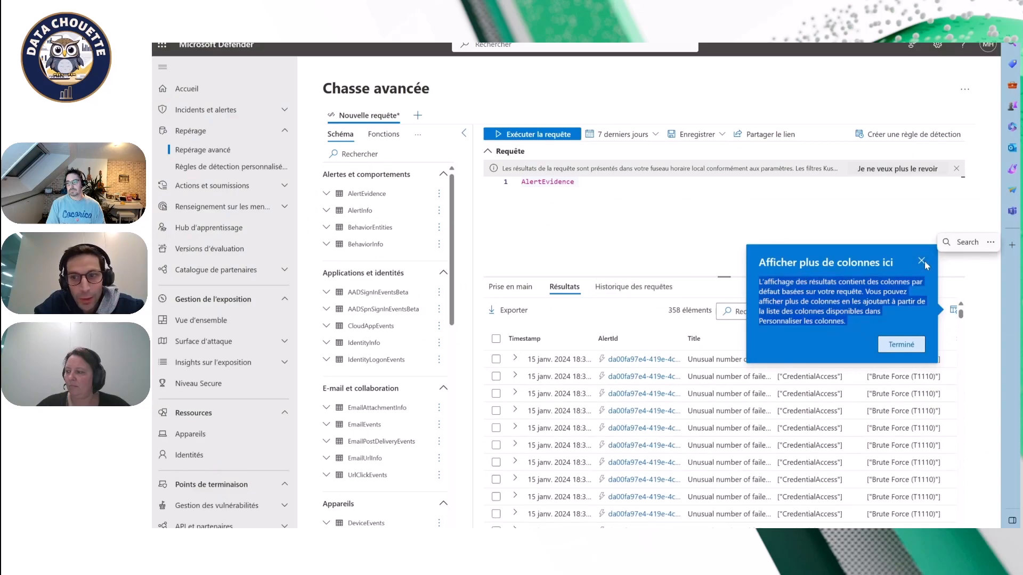
click(922, 262)
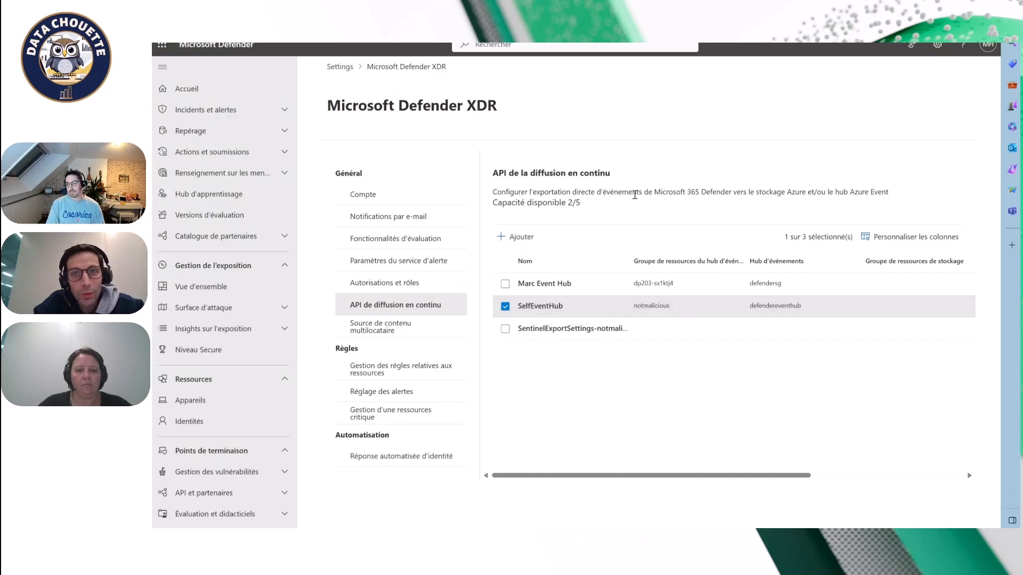
Switch to the Demo ADX workspace in Power BI and view the type options for a new KQL database without creating one.
key(ctrl+Tab)
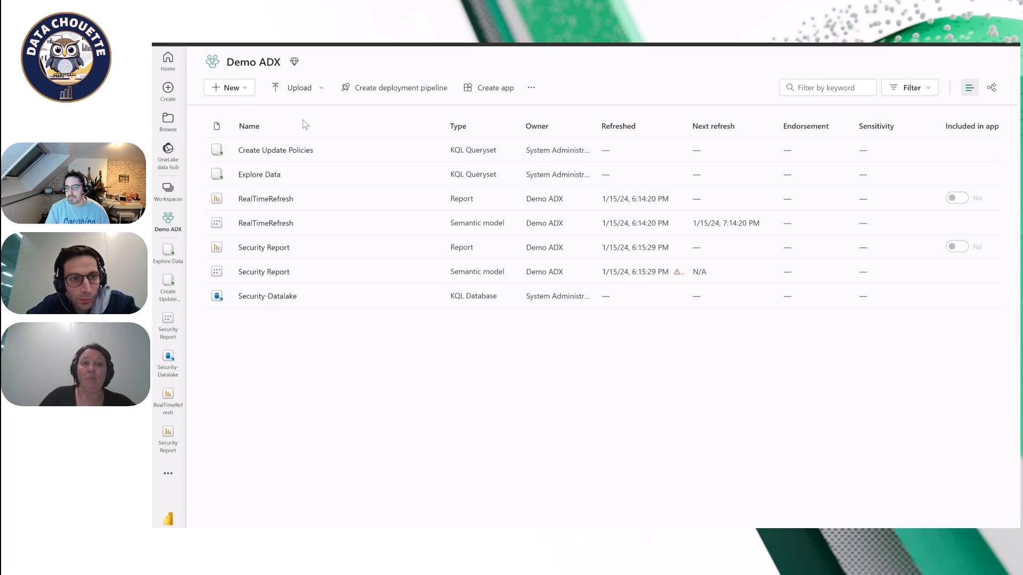
click(240, 89)
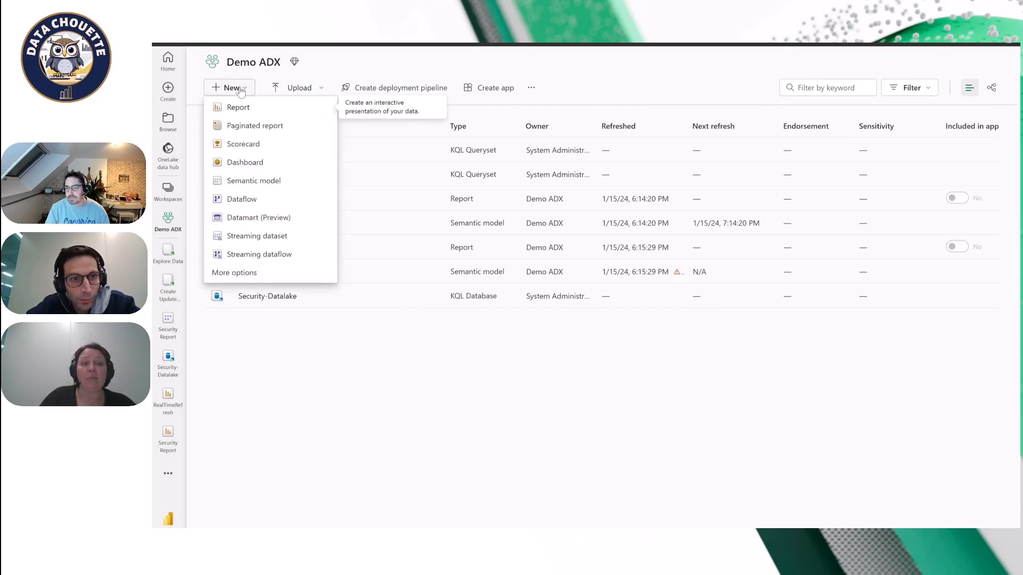
click(214, 274)
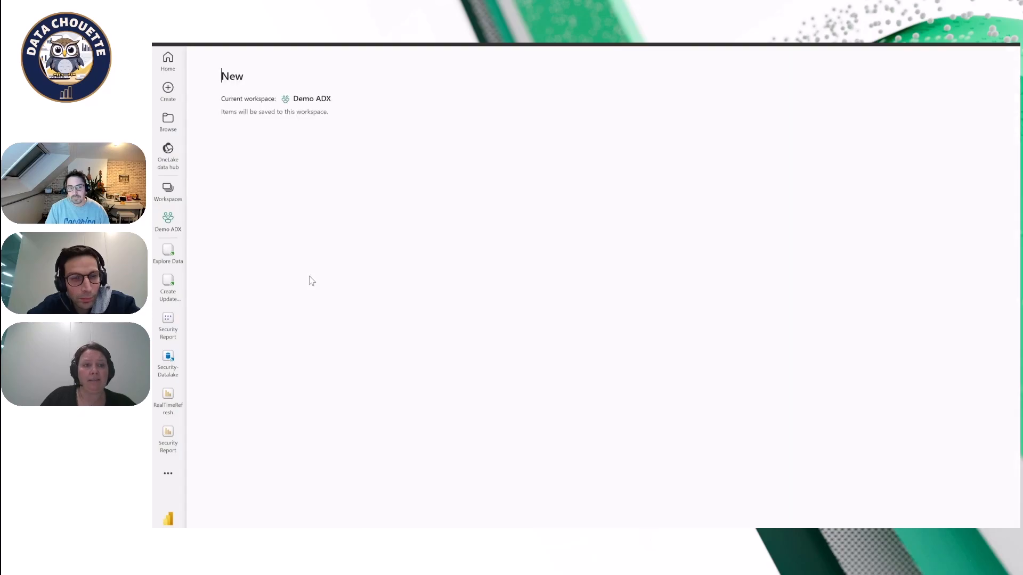
scroll(567, 383, down, 8)
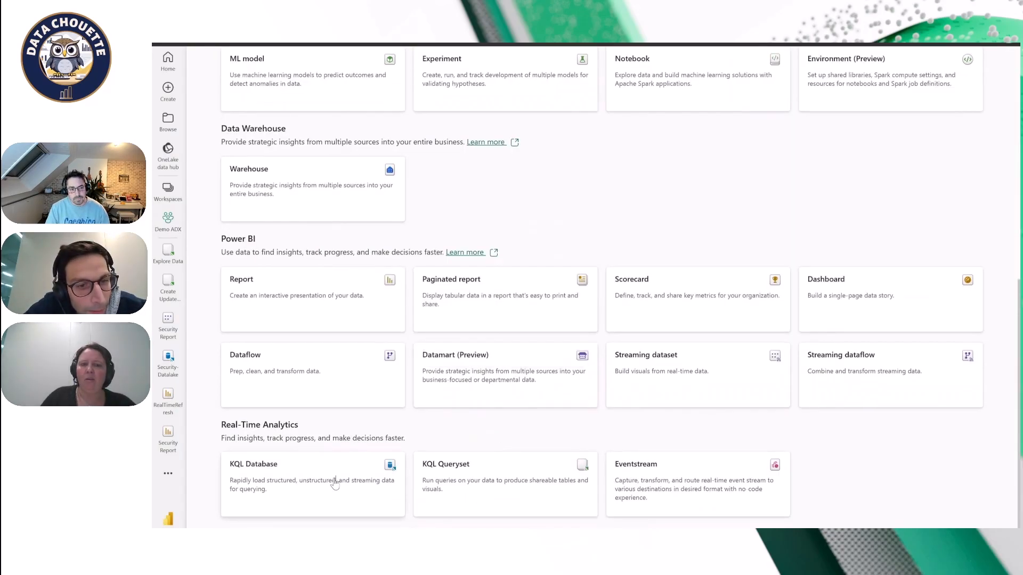
click(334, 480)
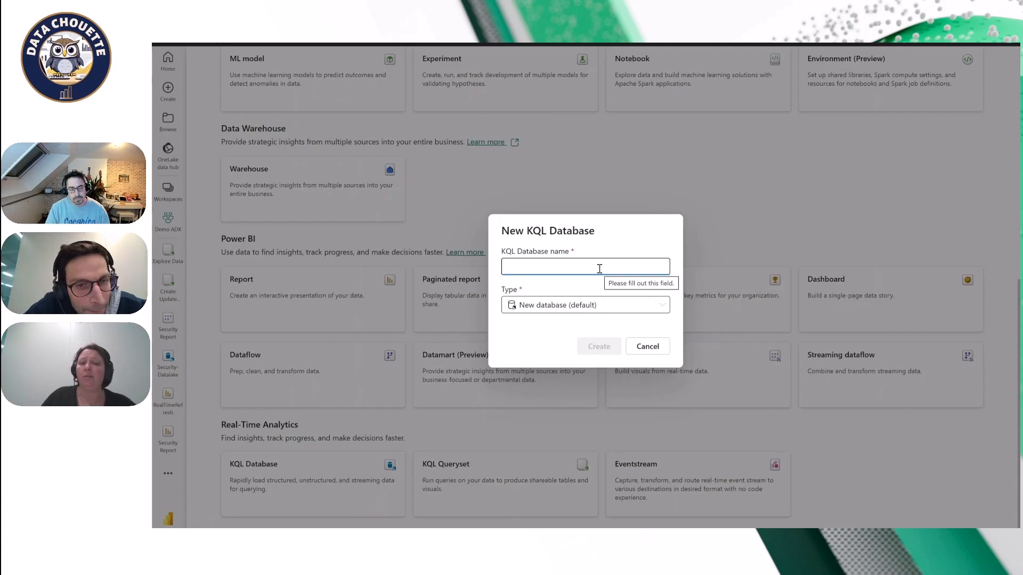
click(633, 305)
click(633, 305)
click(193, 427)
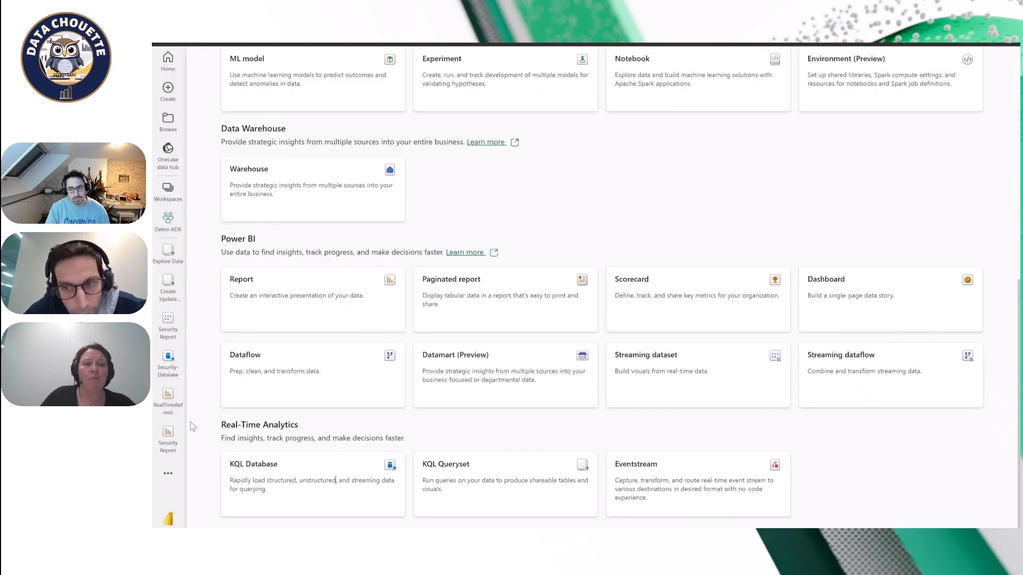
Open the Security-Datalake KQL database from the Demo ADX workspace and expand its raw-eh table.
click(167, 221)
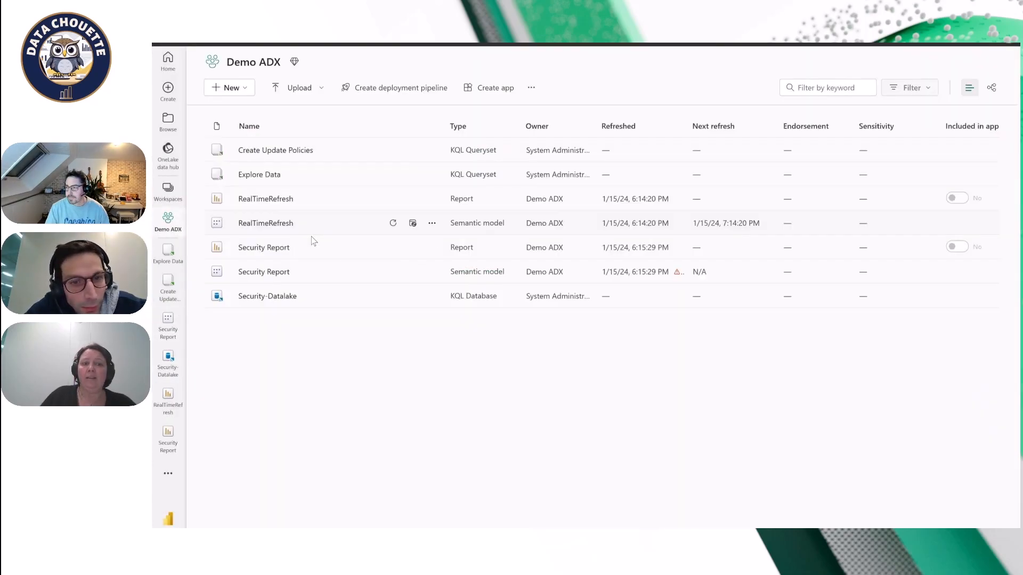
click(272, 298)
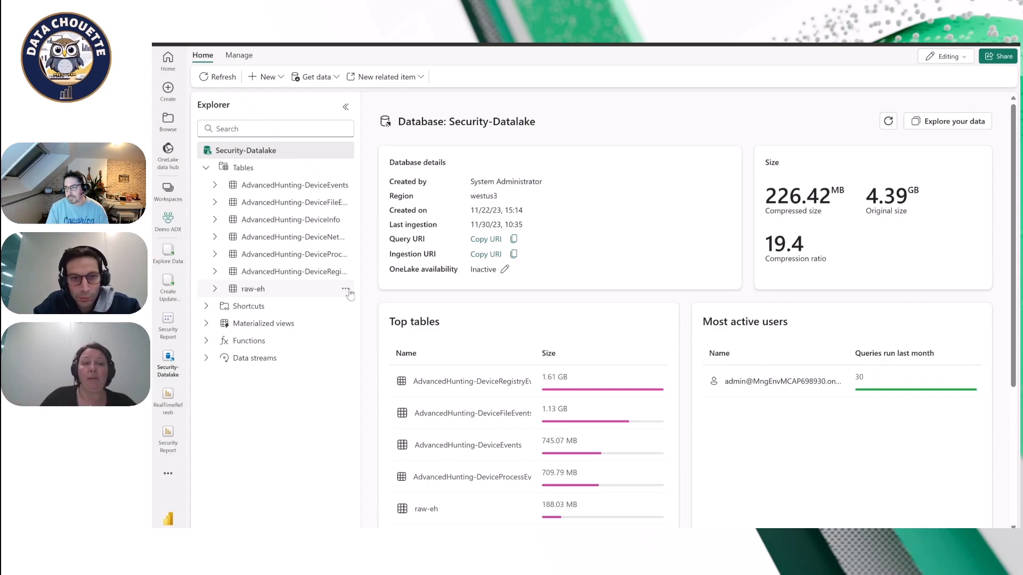
click(346, 289)
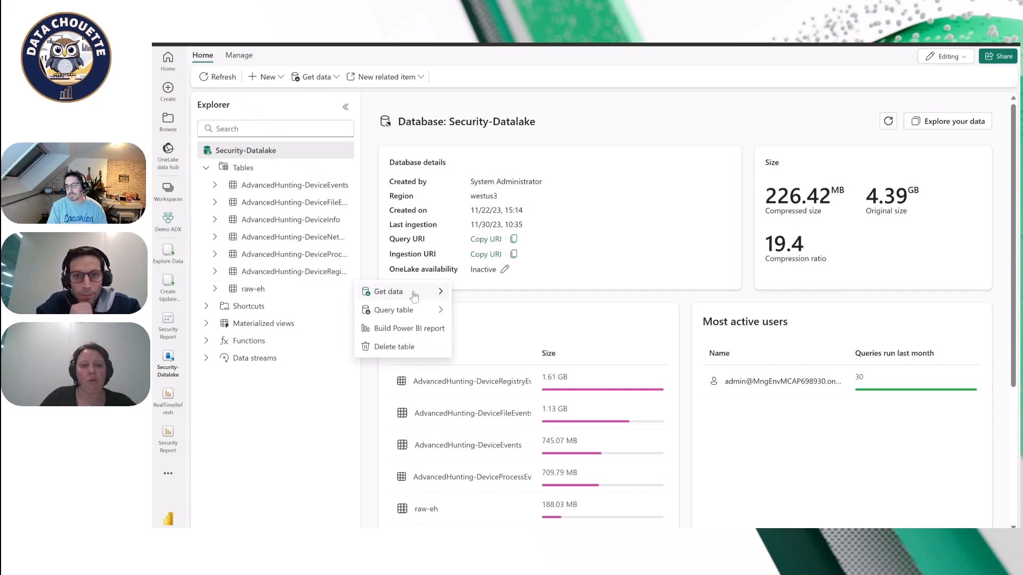
mouse_move(413, 295)
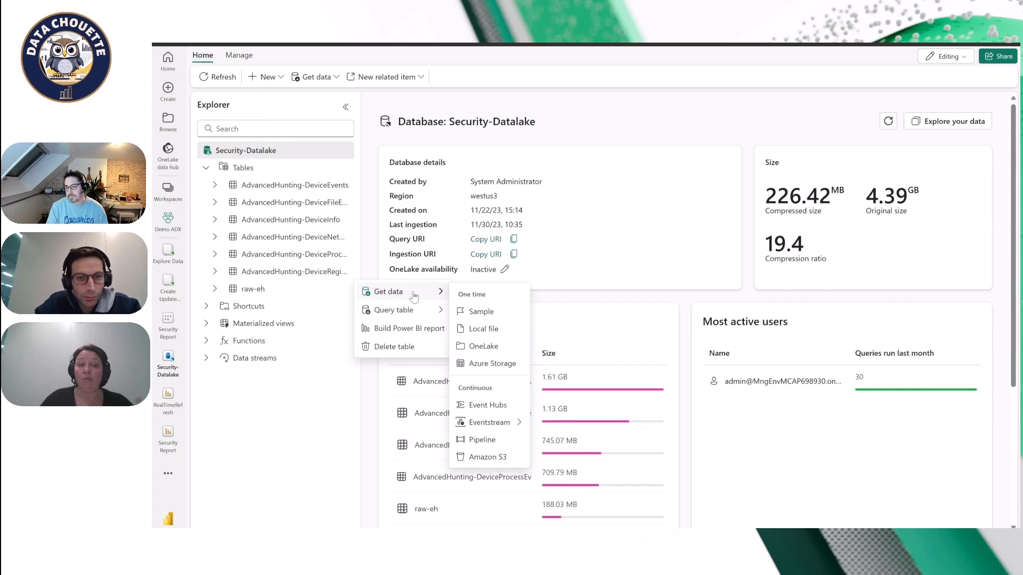
click(343, 289)
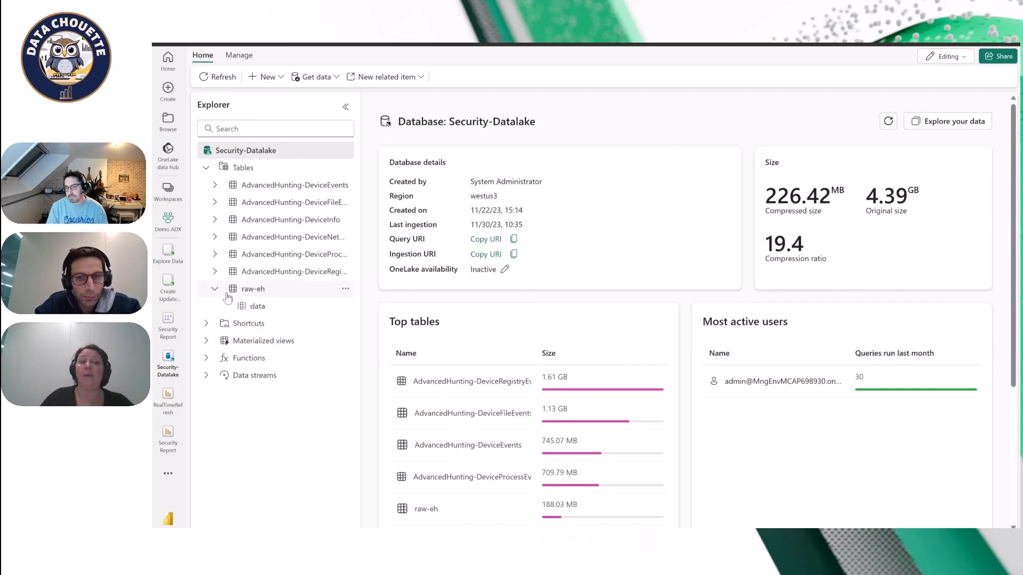
Start continuous data ingestion from Event Hubs with raw-eh as the destination table.
click(345, 289)
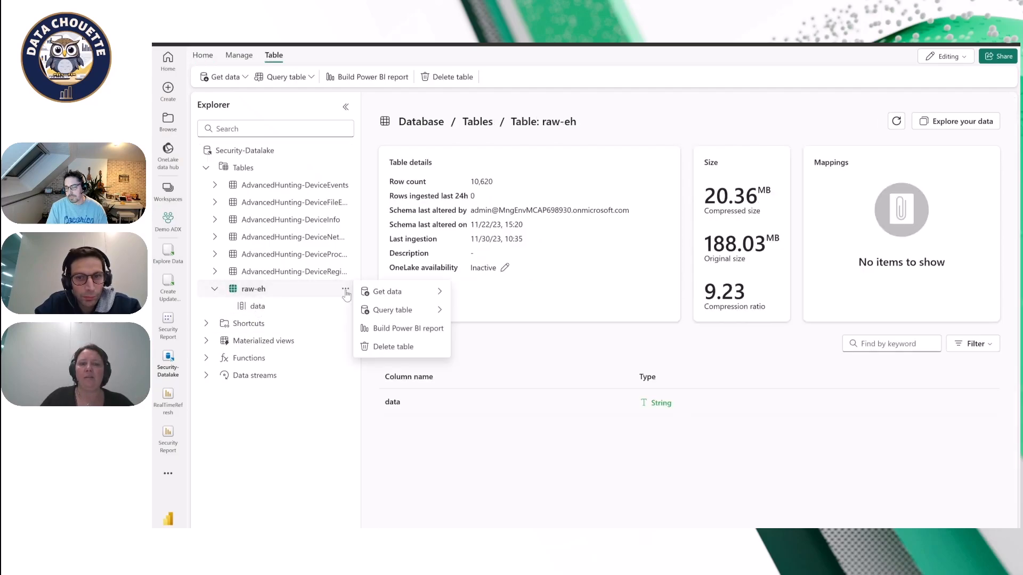
mouse_move(438, 296)
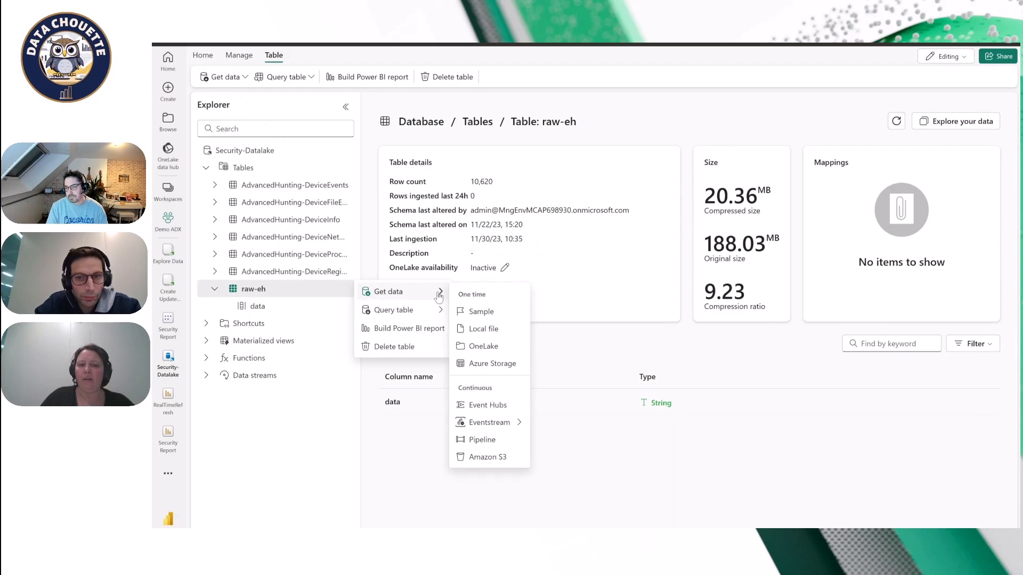
click(506, 408)
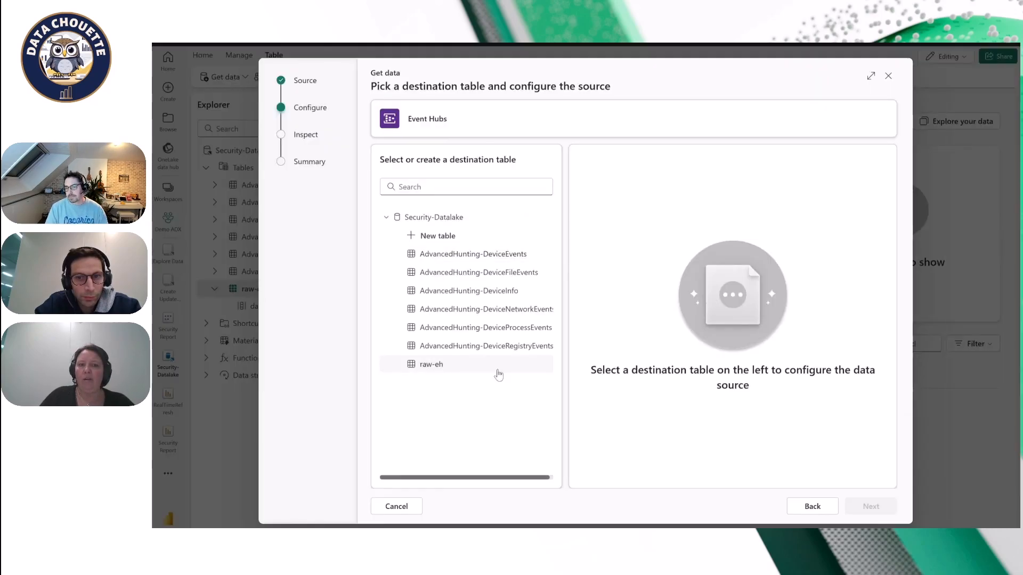
click(440, 364)
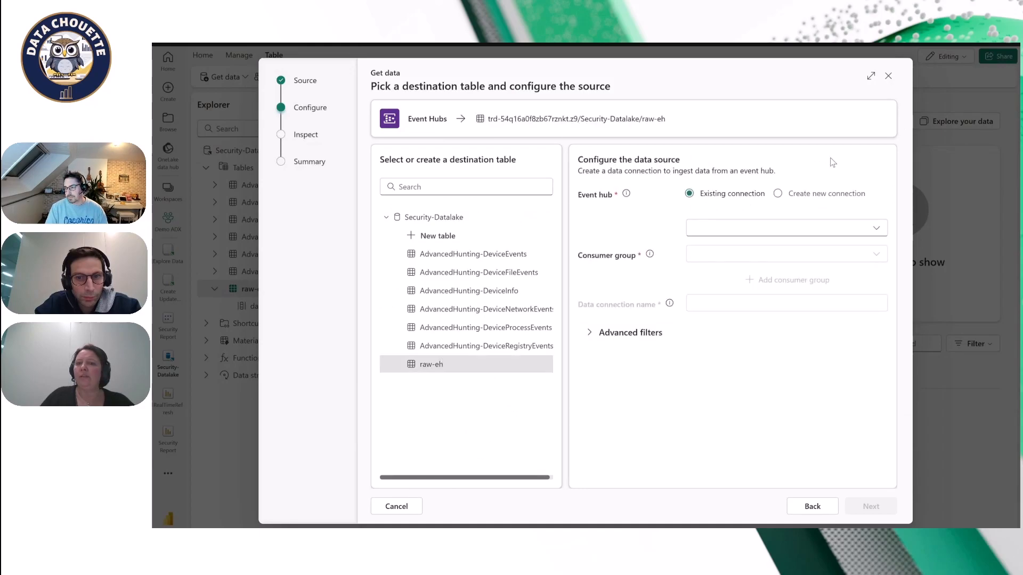
Configure the source with the existing eventssx1ktj4 defendersg connection and consumer group adx-cg, show the advanced filters, and proceed to data inspection.
click(873, 228)
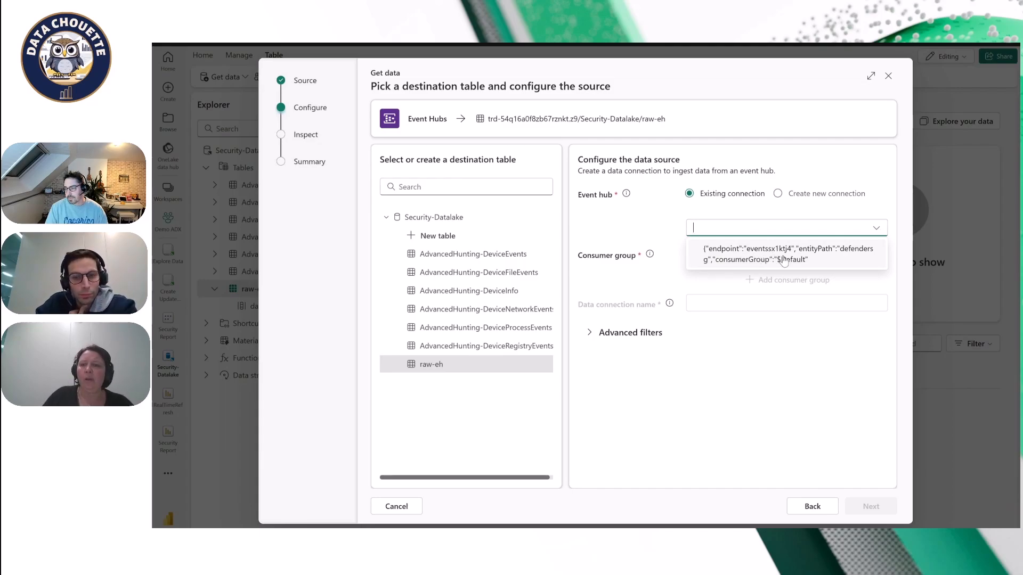
click(783, 261)
click(878, 257)
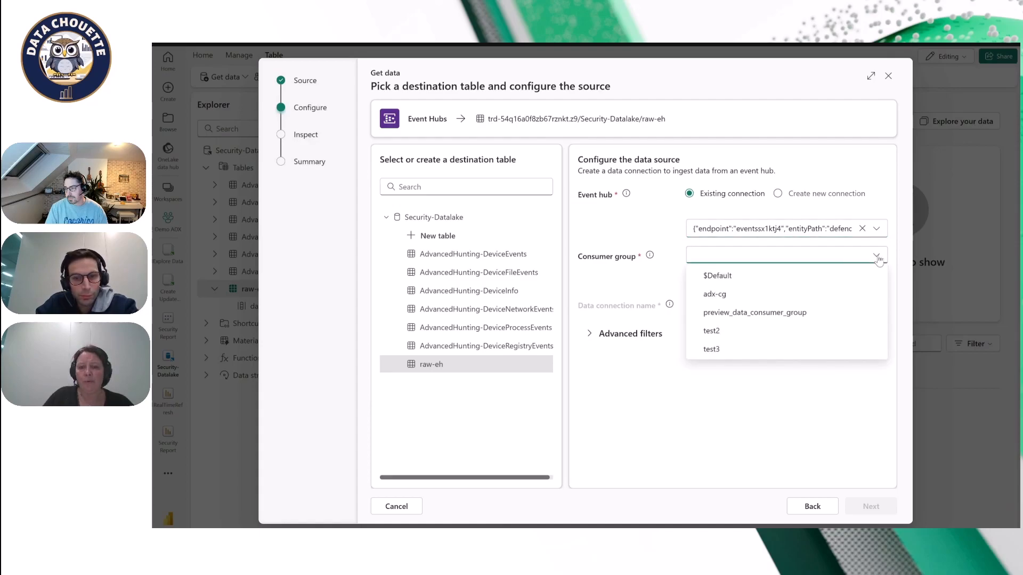
click(715, 294)
click(630, 335)
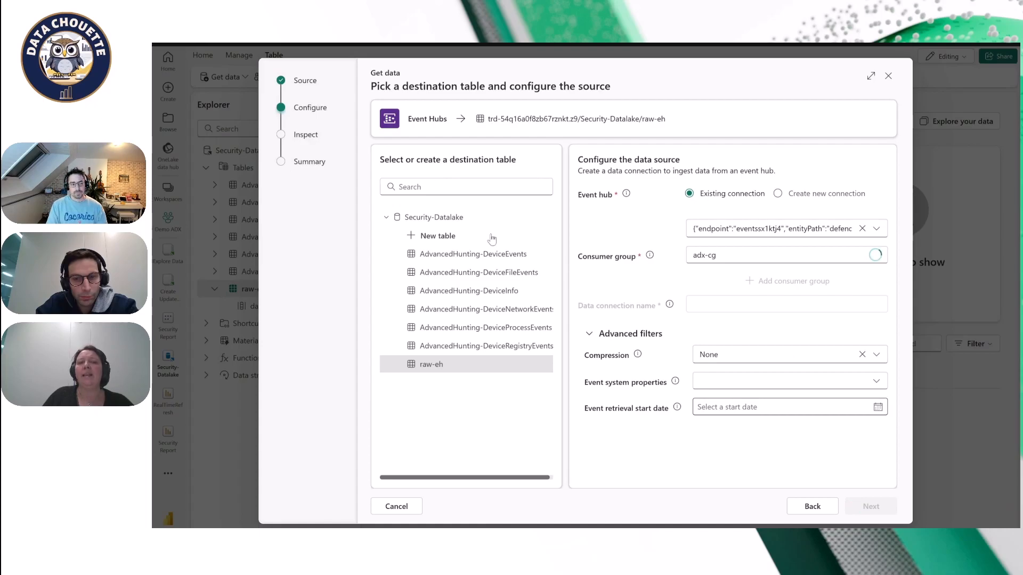
click(870, 506)
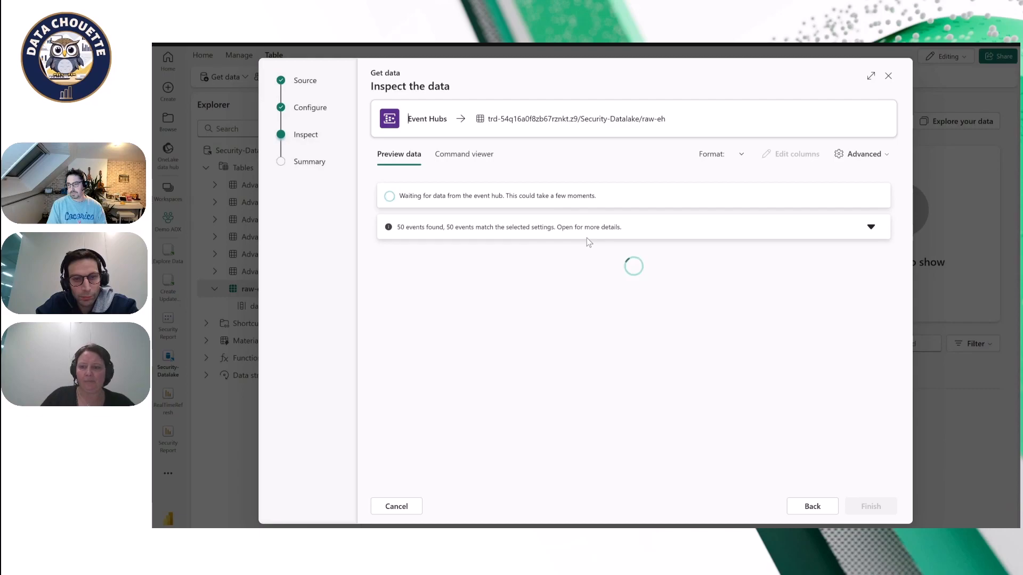
Inspect the event details and the first JSON record in the Event Hubs preview, and leave the ingestion setup without finishing it.
click(870, 228)
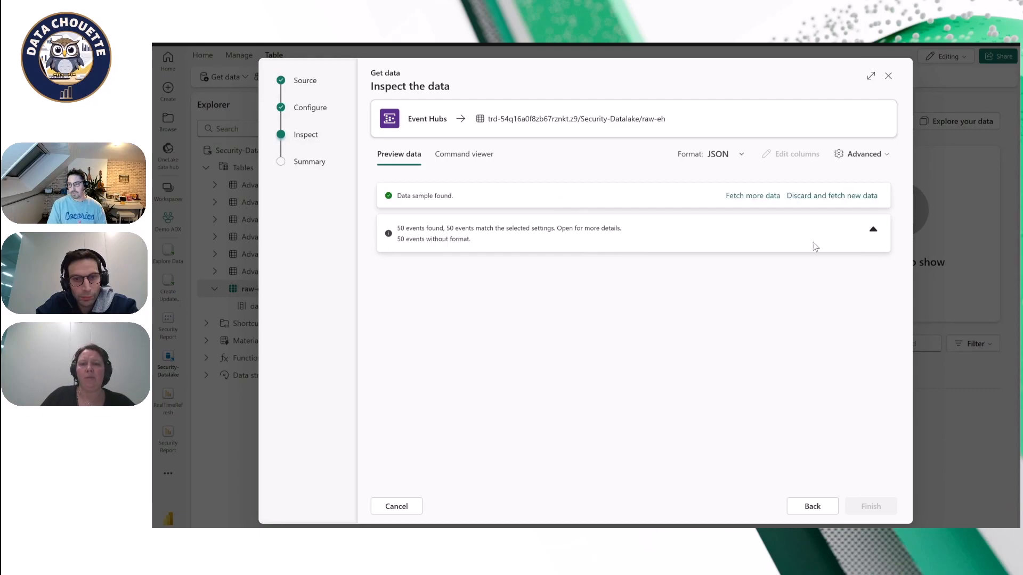
click(872, 229)
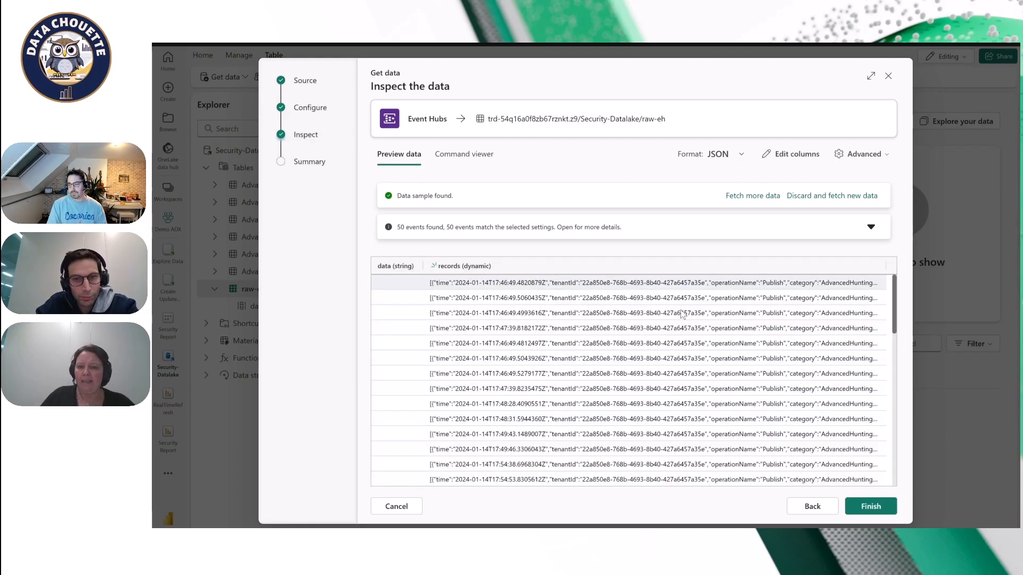
click(542, 289)
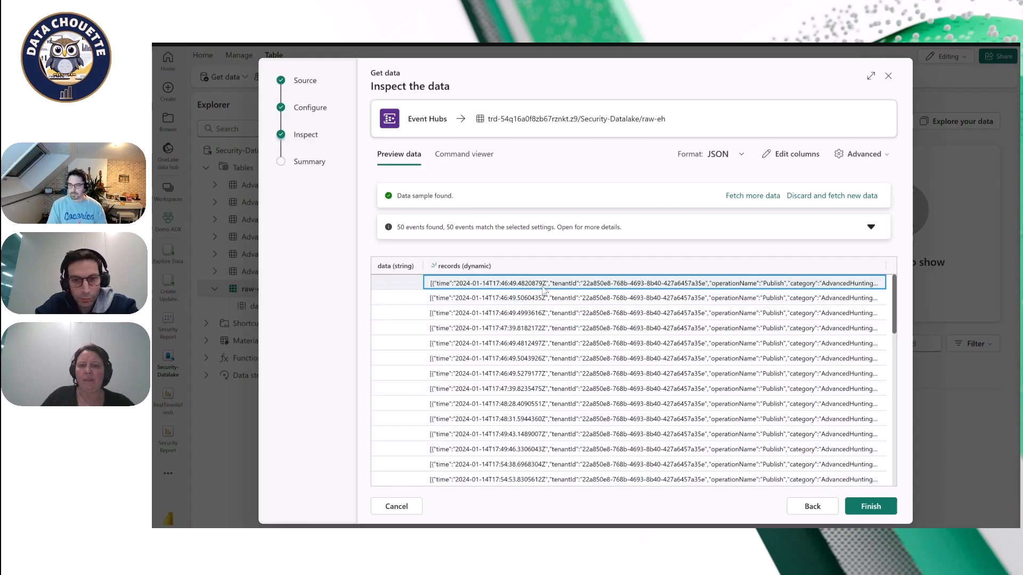
click(544, 289)
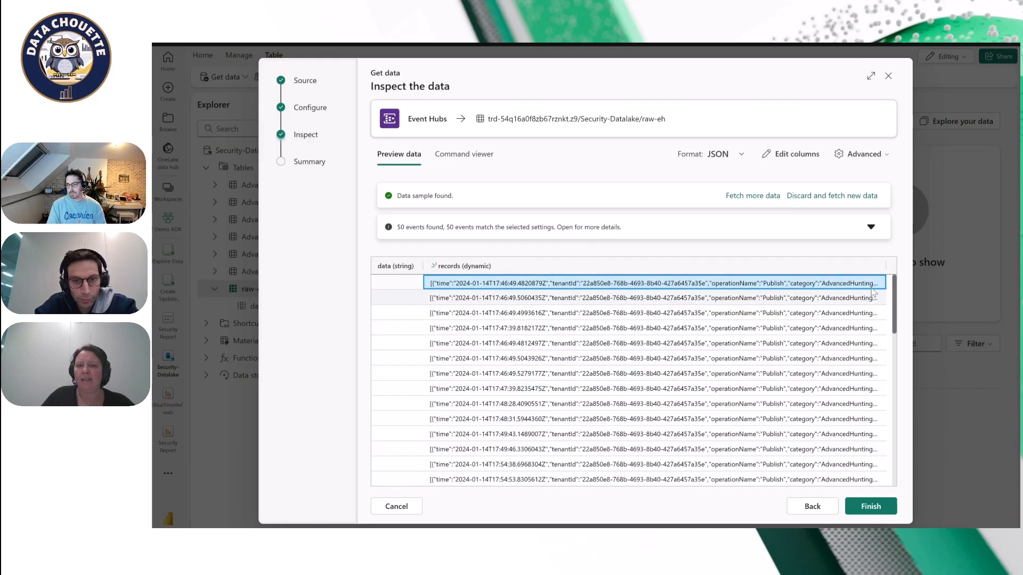
click(818, 510)
click(888, 76)
click(642, 314)
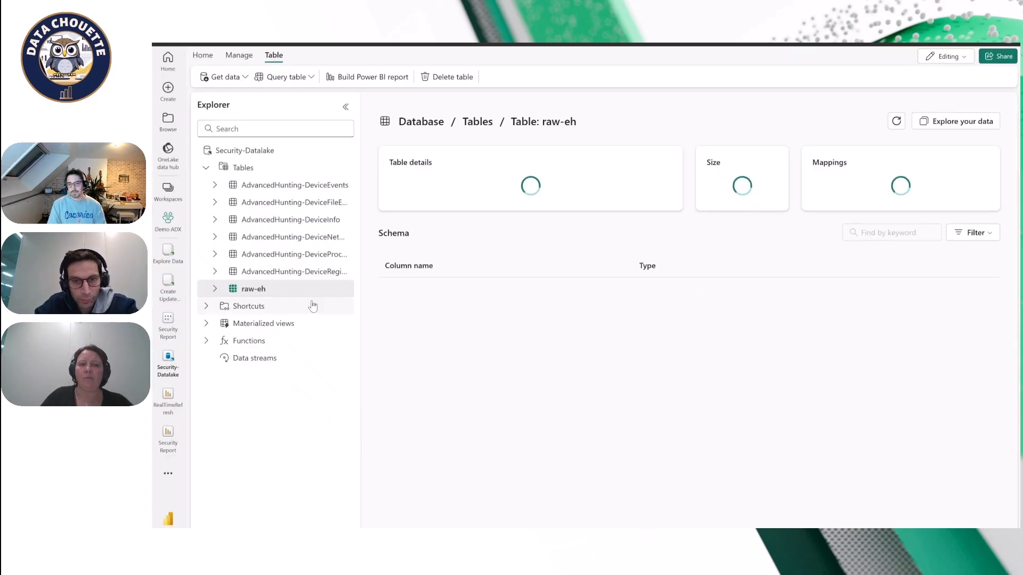
Query a sample of 100 records from the raw-eh table, expand the first record, and close the data exploration.
click(345, 290)
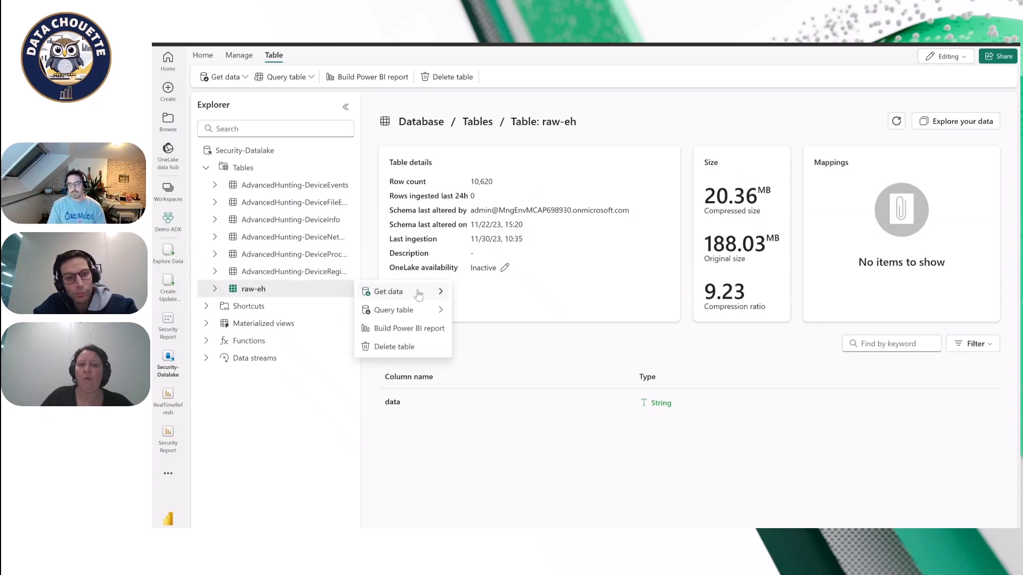
mouse_move(433, 314)
click(489, 318)
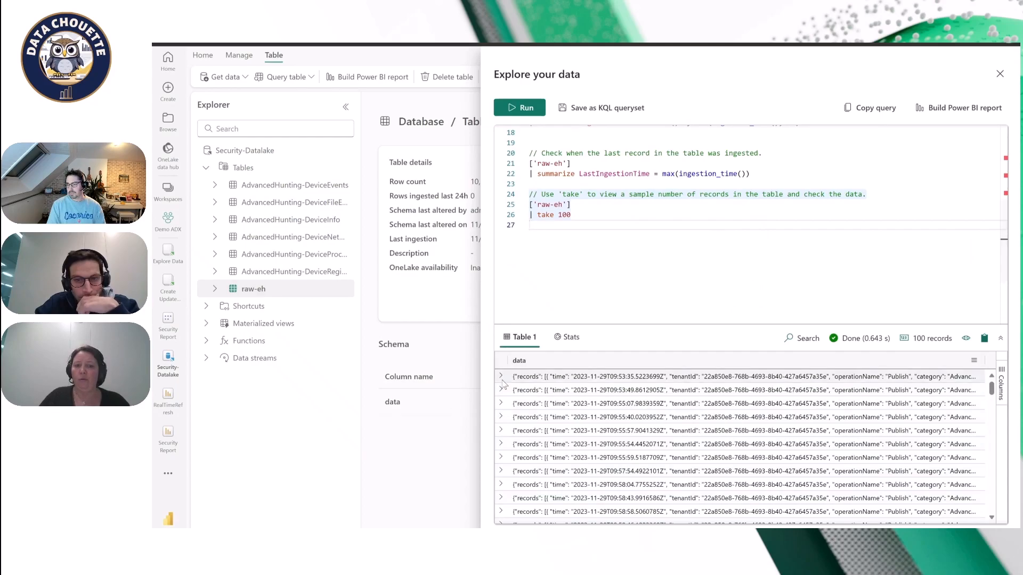
click(500, 377)
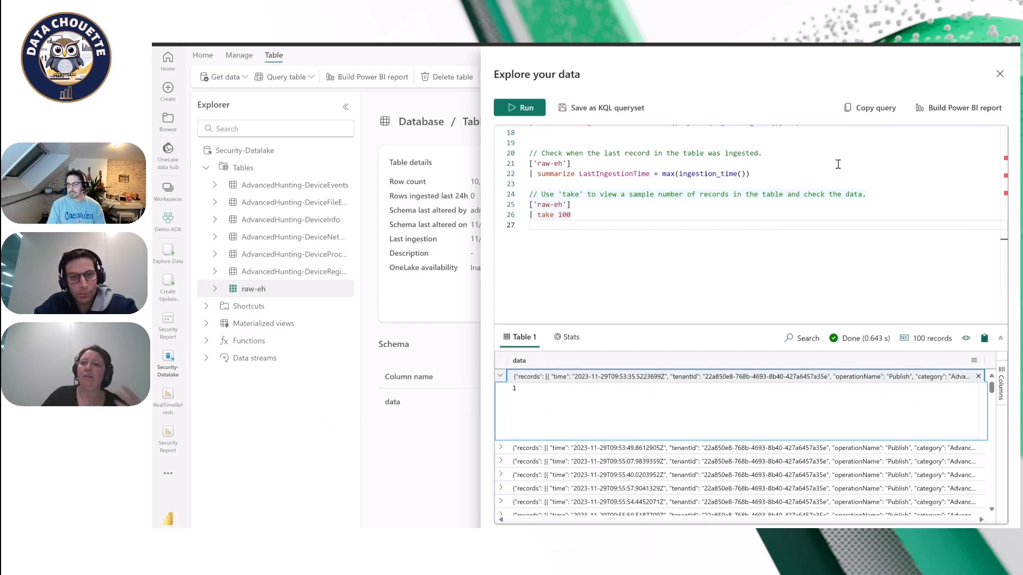
click(1001, 75)
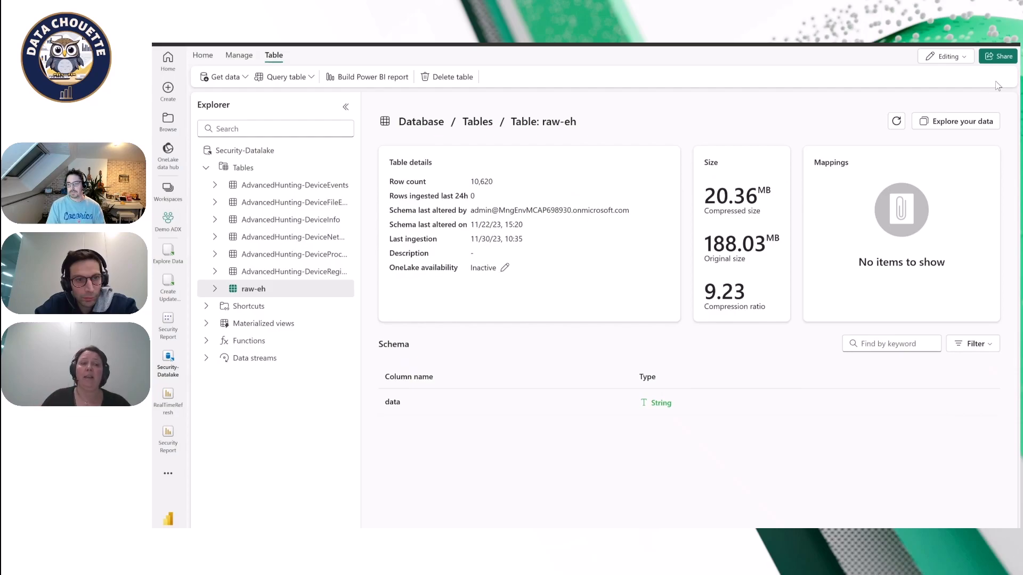
Open the Create Update Policies queryset and view the start of its AdvancedHunting-DeviceEvents script.
click(160, 292)
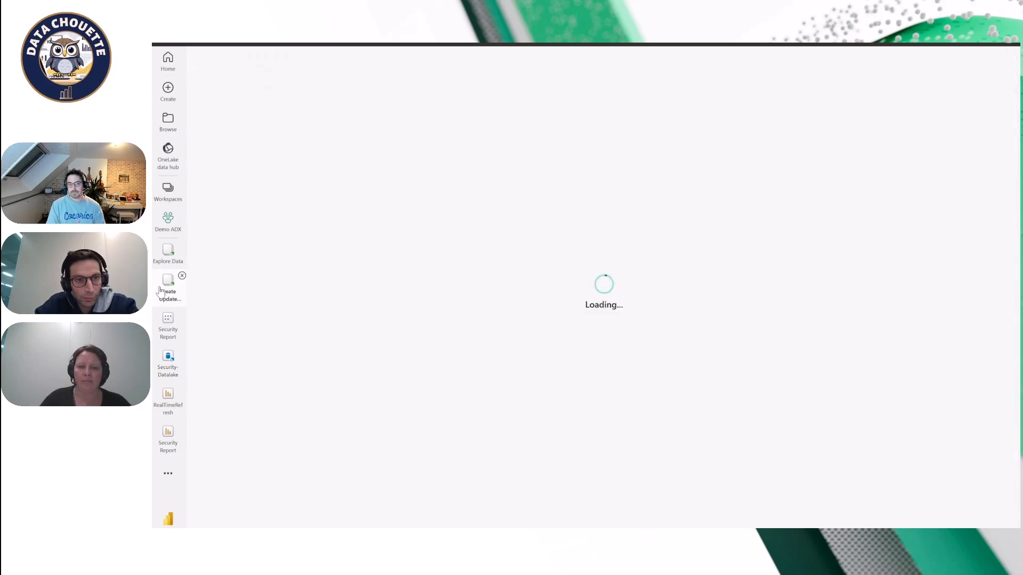
scroll(797, 228, up, 3)
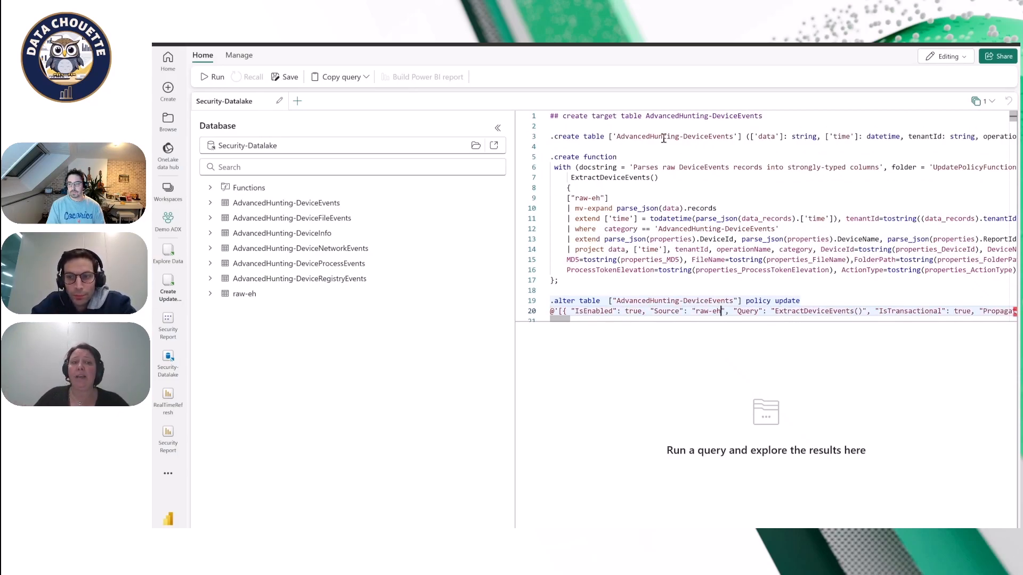
Review the script sections that create the AdvancedHunting-DeviceEvents, DeviceProcessEvents and DeviceNetworkEvents target tables.
double_click(618, 136)
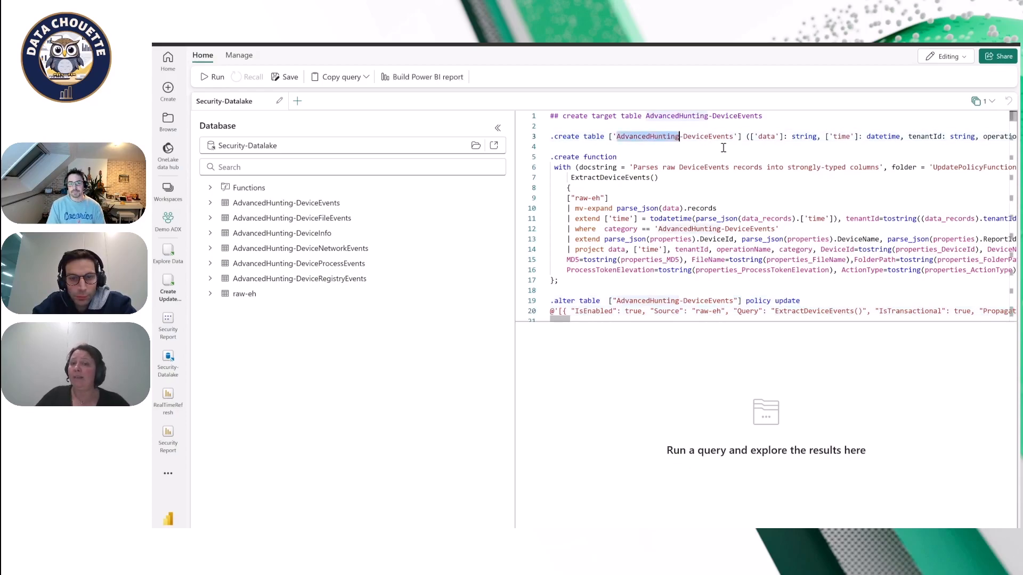
double_click(708, 137)
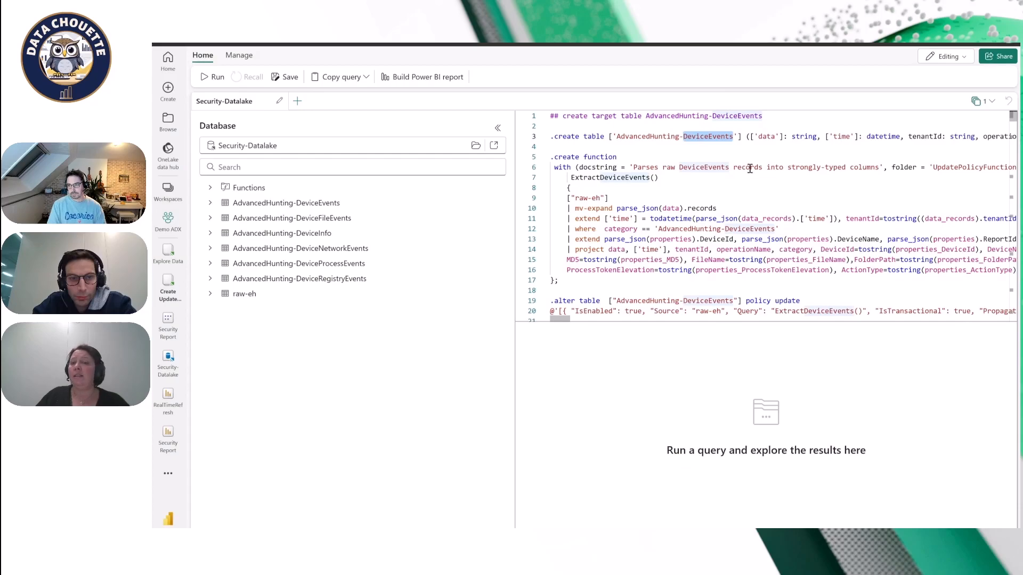
scroll(735, 271, down, 2)
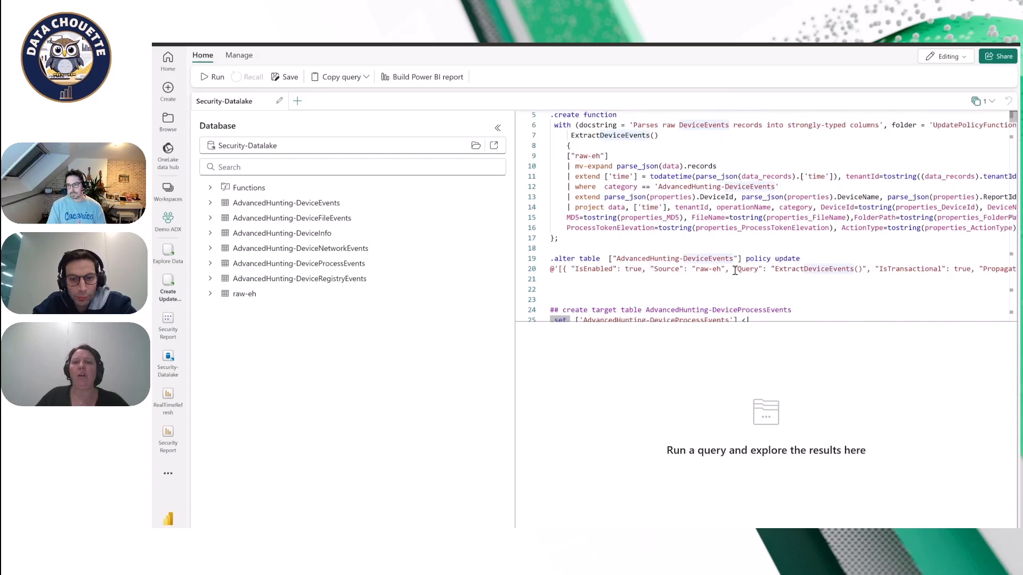
scroll(735, 271, down, 5)
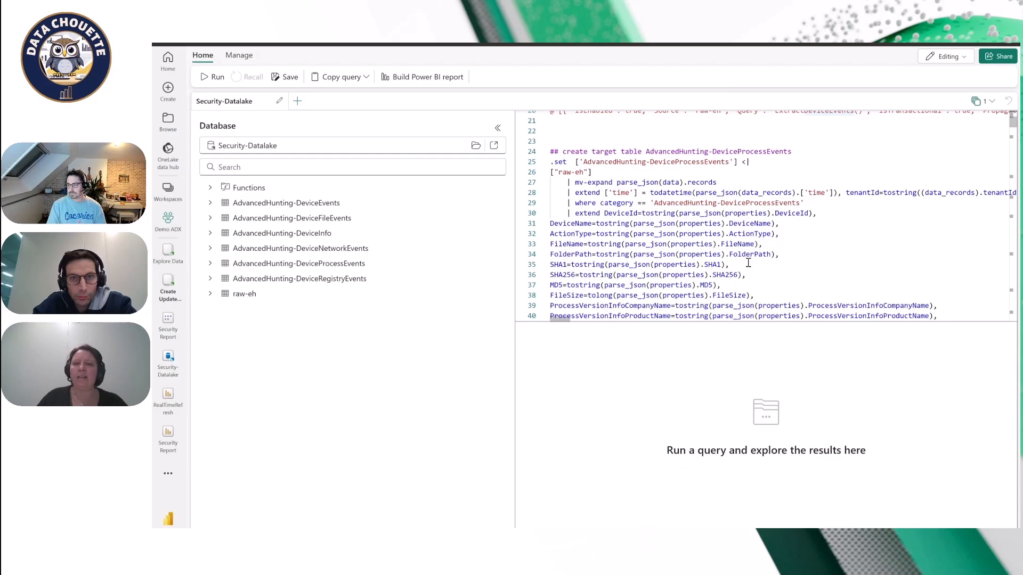
double_click(706, 162)
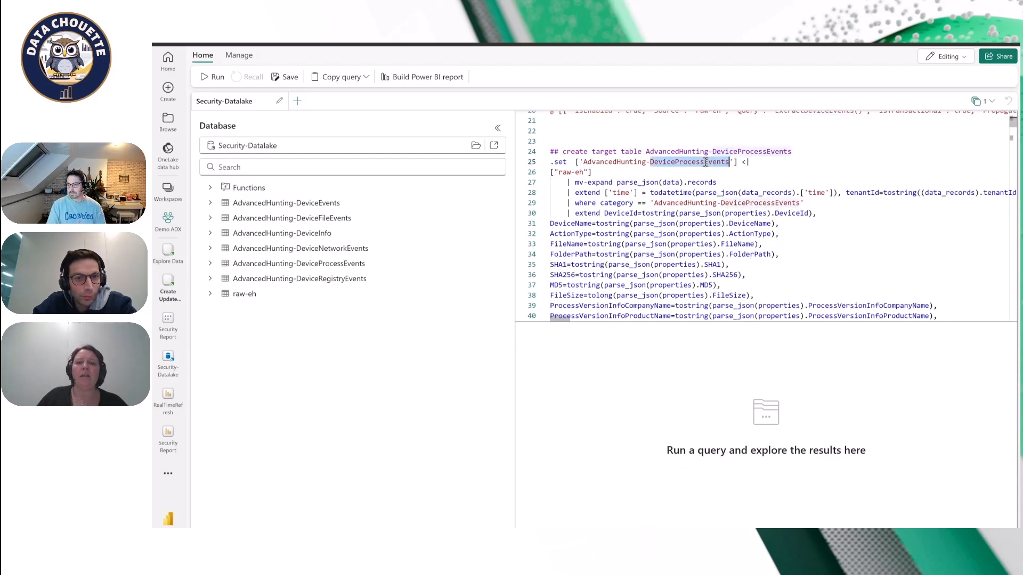
scroll(706, 162, down, 20)
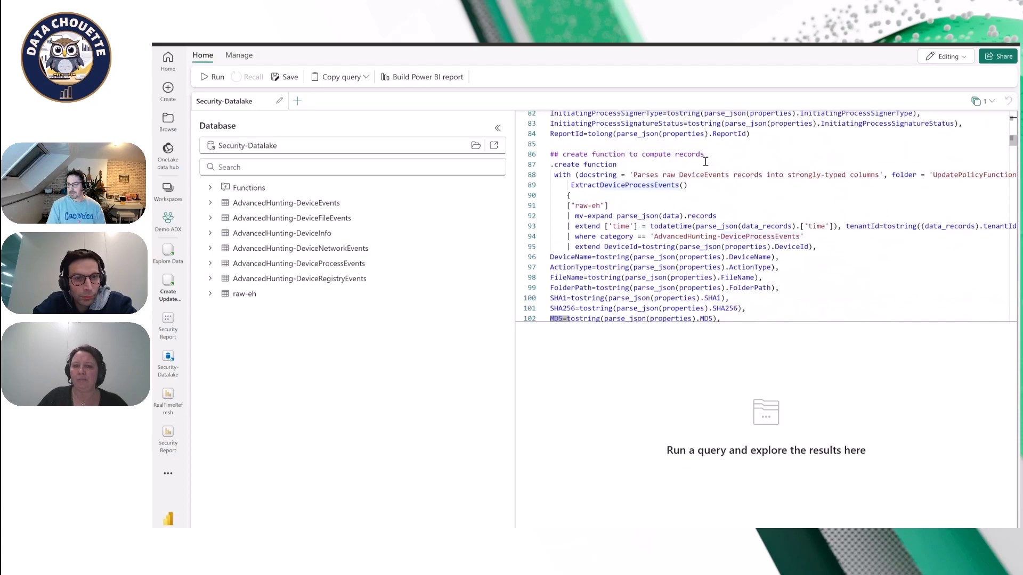
scroll(807, 221, down, 20)
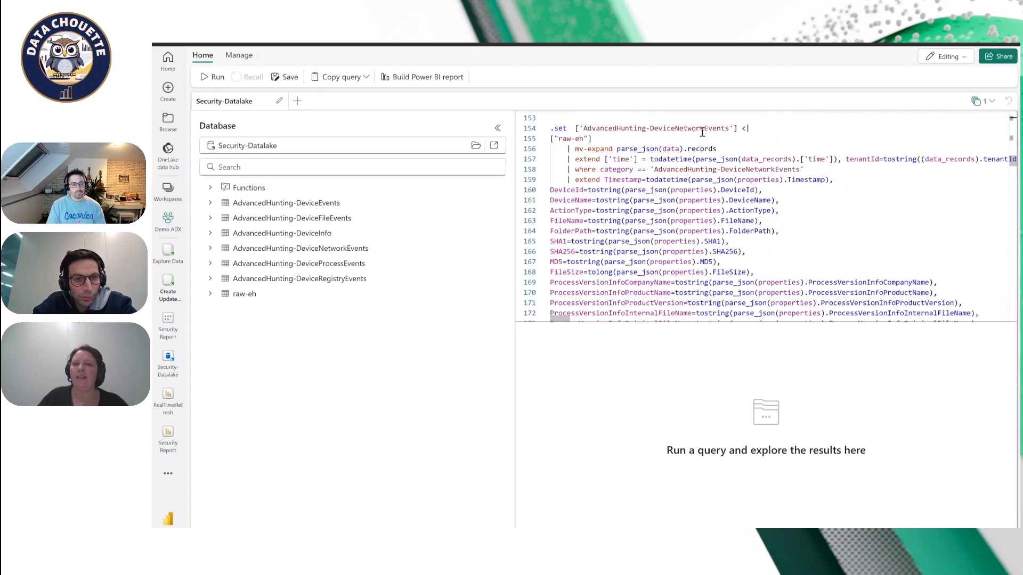
Highlight the ExtractDeviceEvents function definition, its raw-eh parsing query, and the update policy command for the AdvancedHunting-DeviceEvents table.
scroll(702, 132, up, 20)
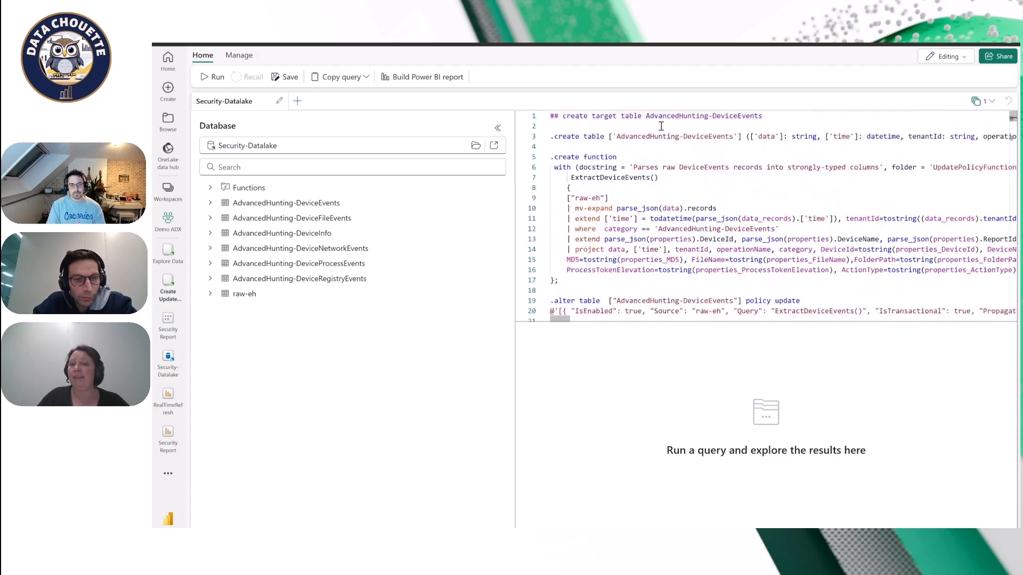
double_click(595, 157)
drag(653, 163, 808, 177)
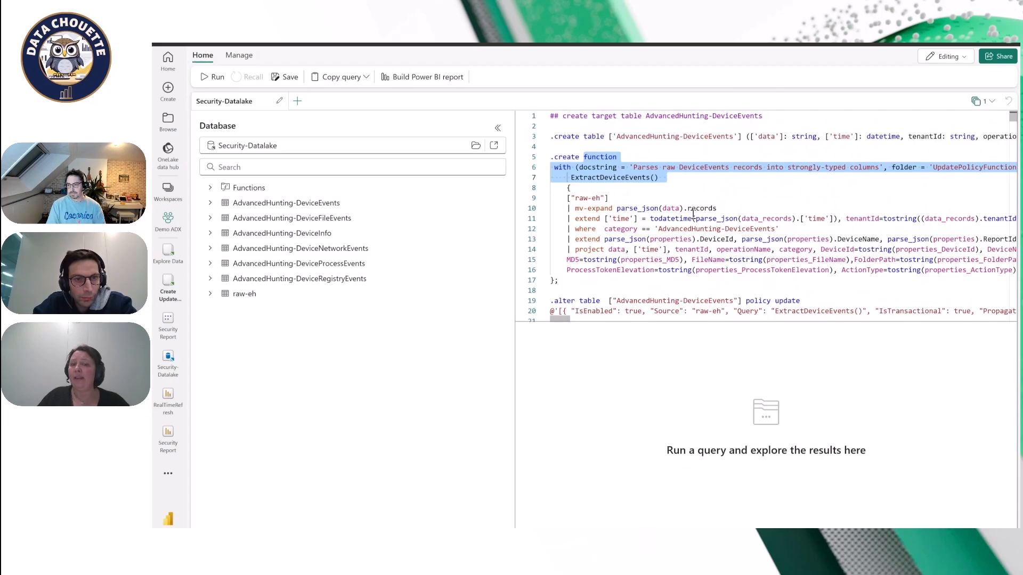
drag(567, 198, 920, 270)
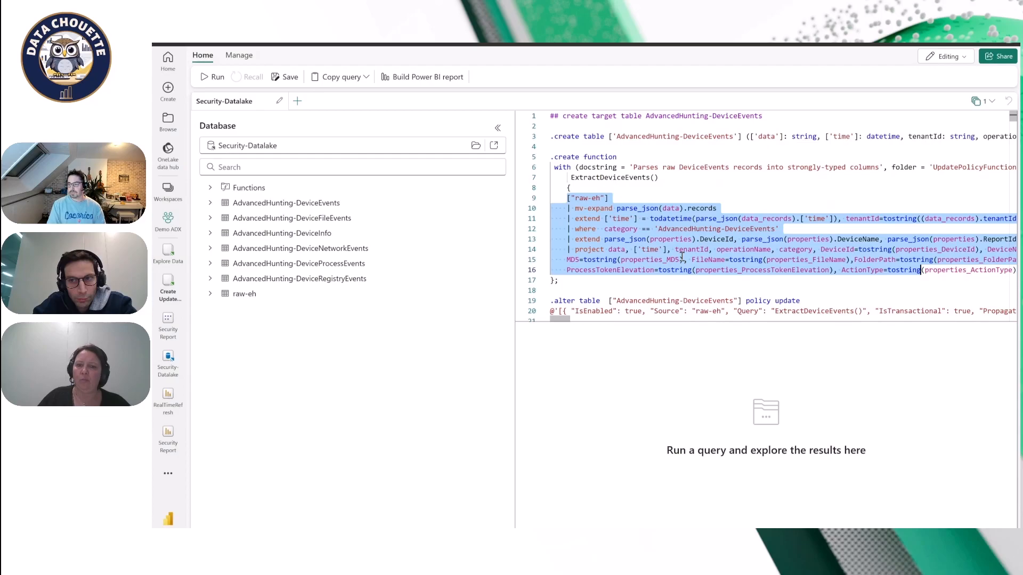
scroll(747, 257, down, 2)
drag(606, 257, 758, 267)
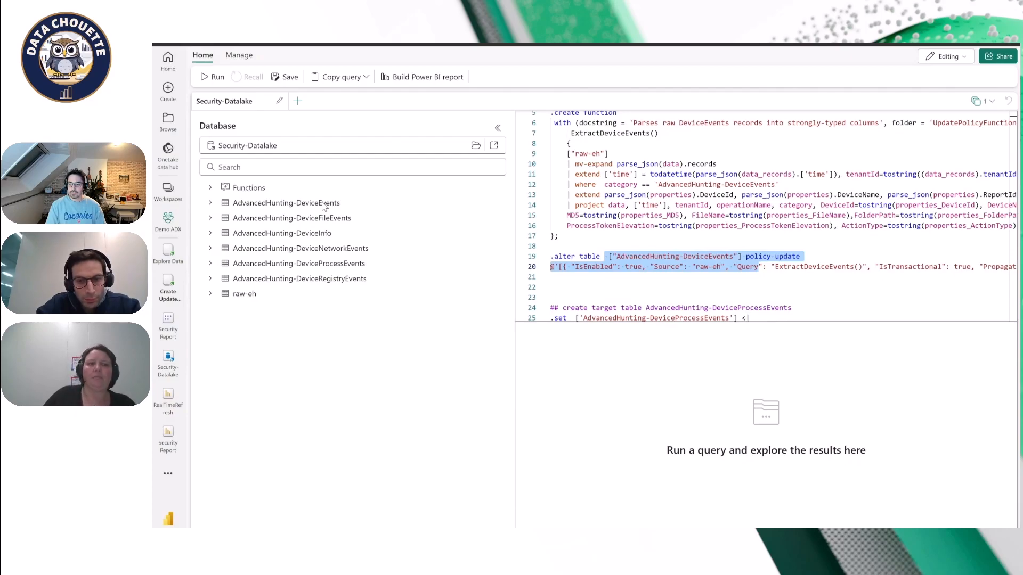
Open the Explore Data queryset and examine the 90-day query joining AdvancedHunting-DeviceInfo with AdvancedHunting-DeviceNetworkEvents on DeviceId.
click(165, 256)
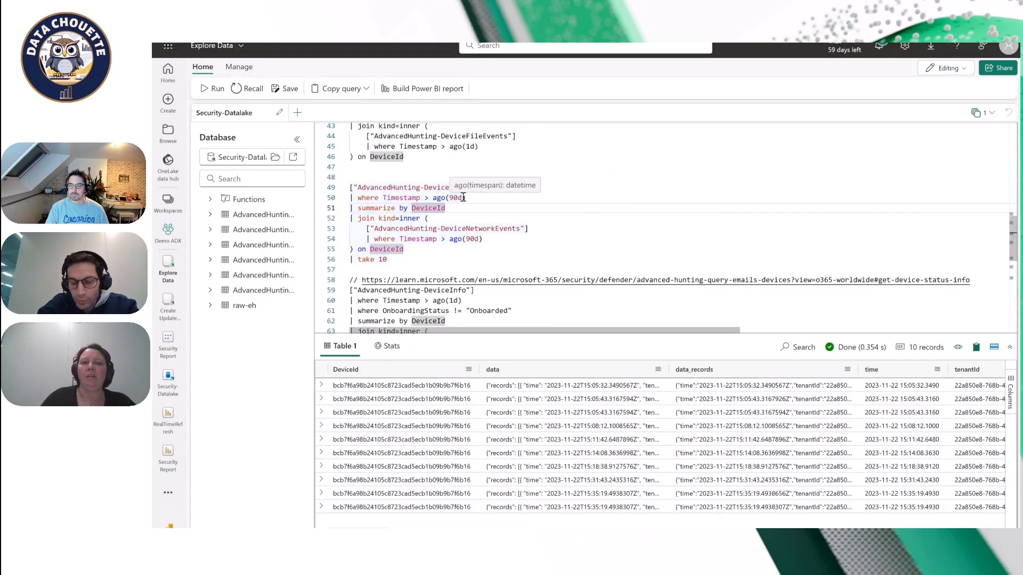
click(483, 217)
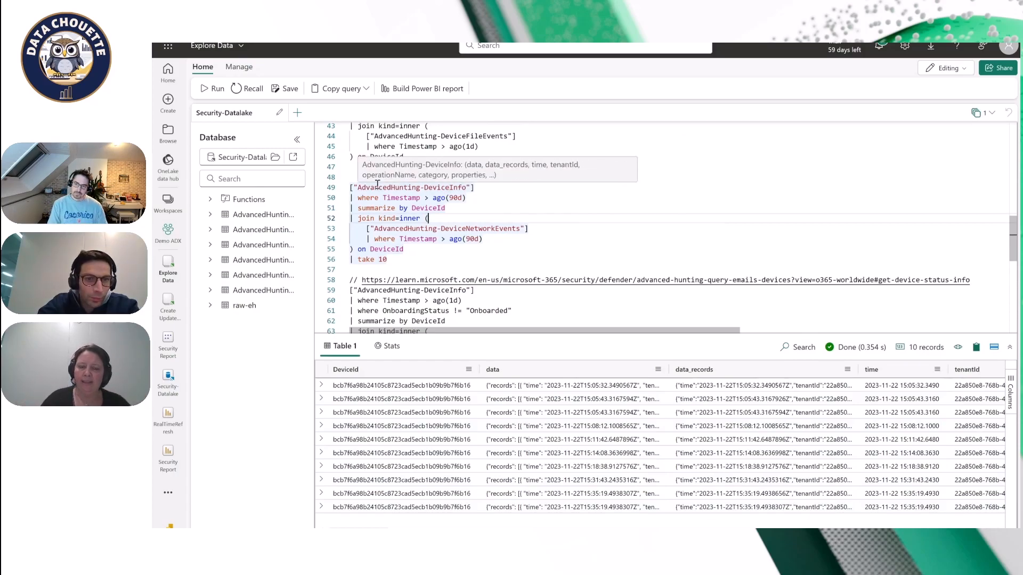
click(450, 230)
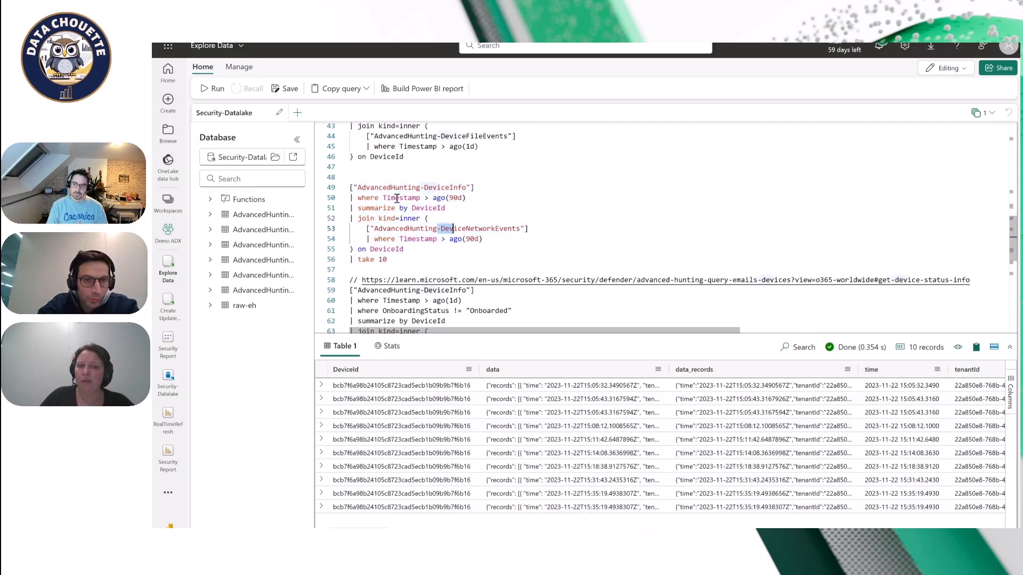
double_click(456, 228)
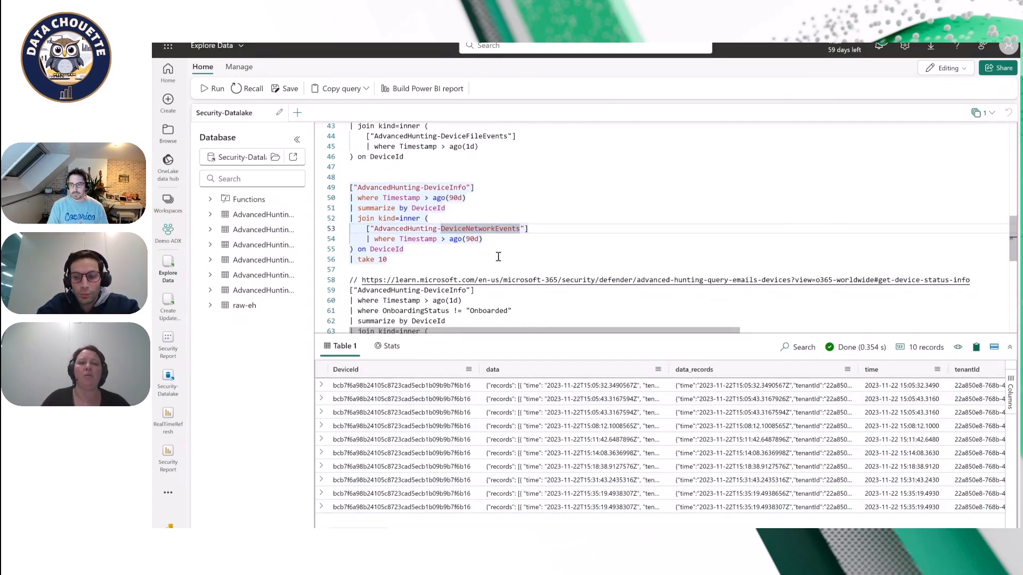
scroll(501, 289, down, 1)
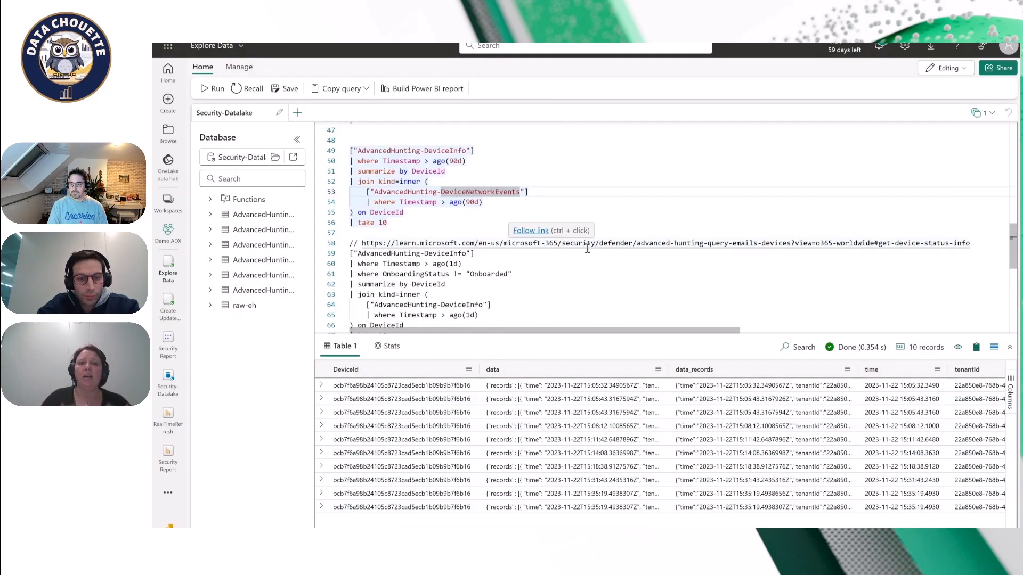
scroll(588, 248, down, 1)
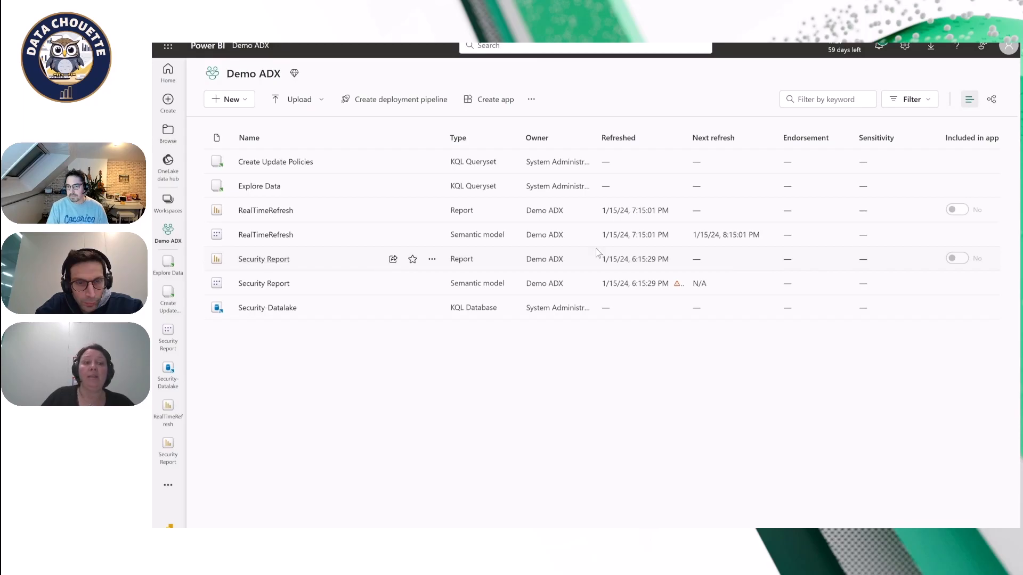
View the table relationships in the Security Report semantic model's data model, and open the Security Report report.
click(266, 284)
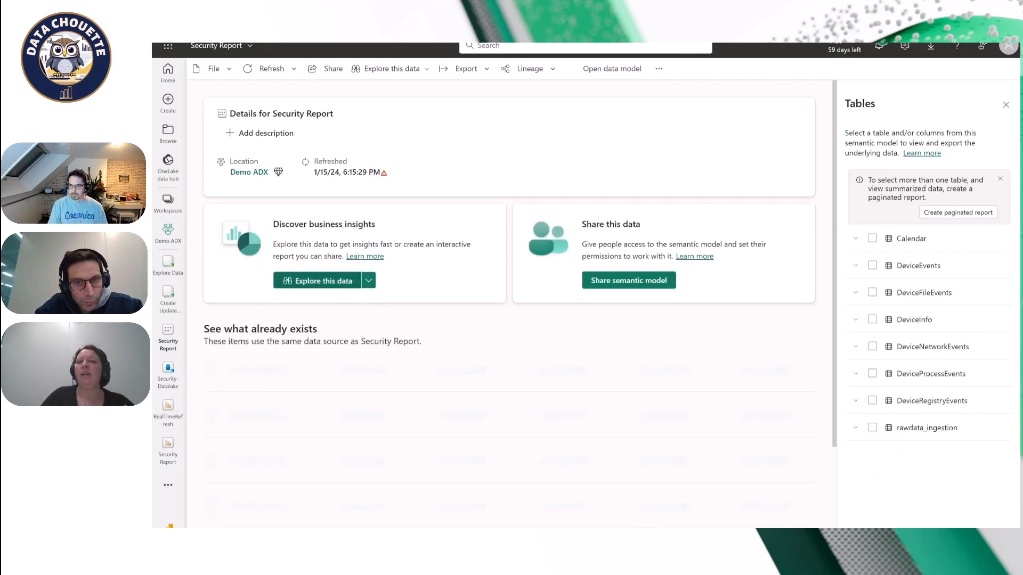
click(602, 69)
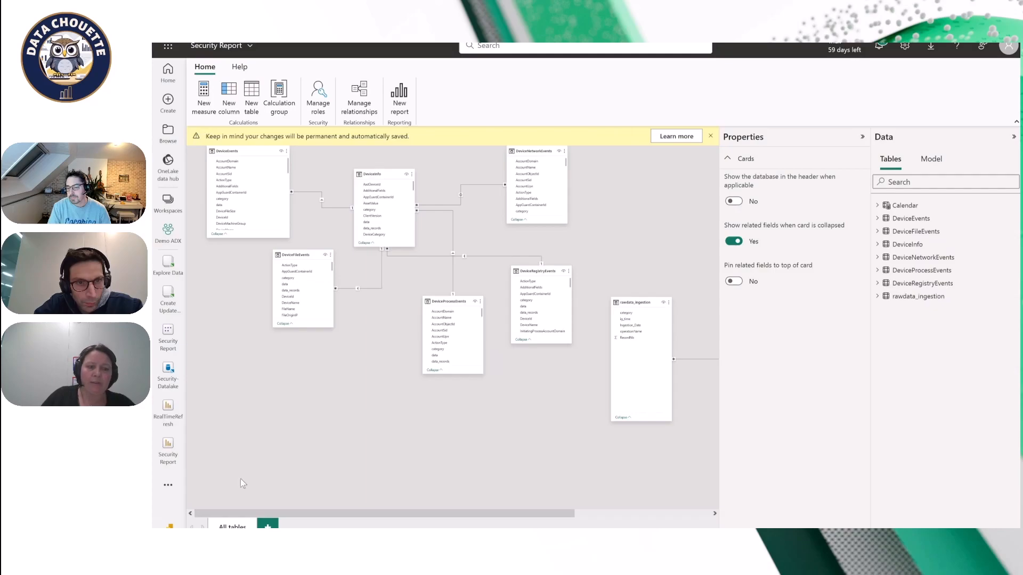
click(169, 451)
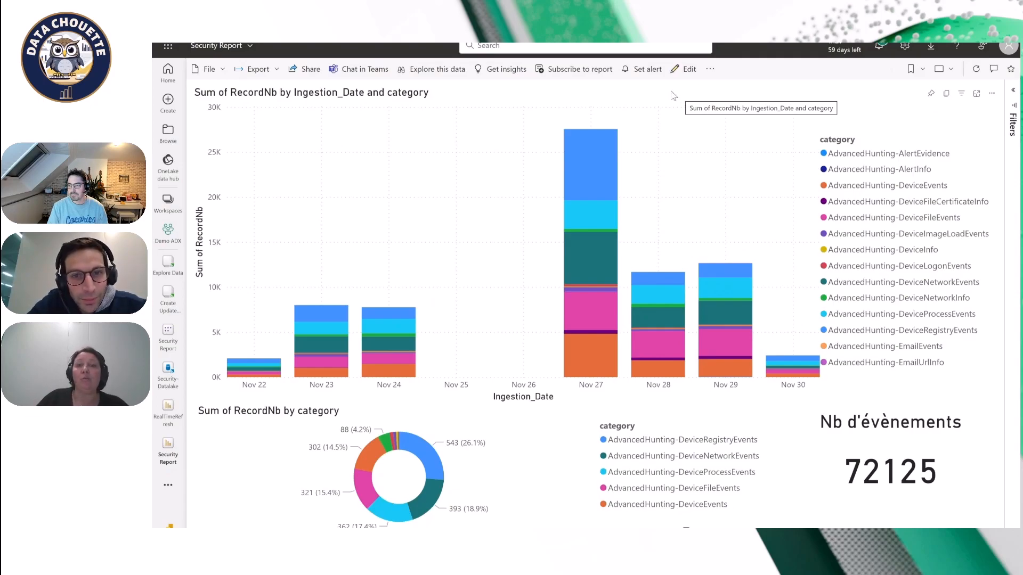
Create an email alert per category for Sum of RecordNb becoming greater than 418, saved to the Security Report item in the Demo ADX workspace.
click(644, 71)
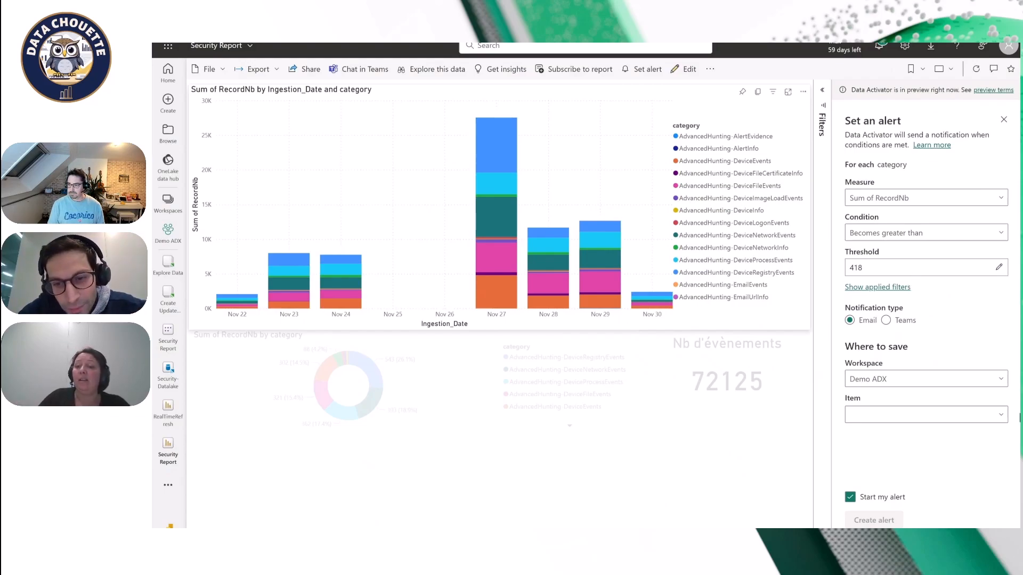
click(928, 415)
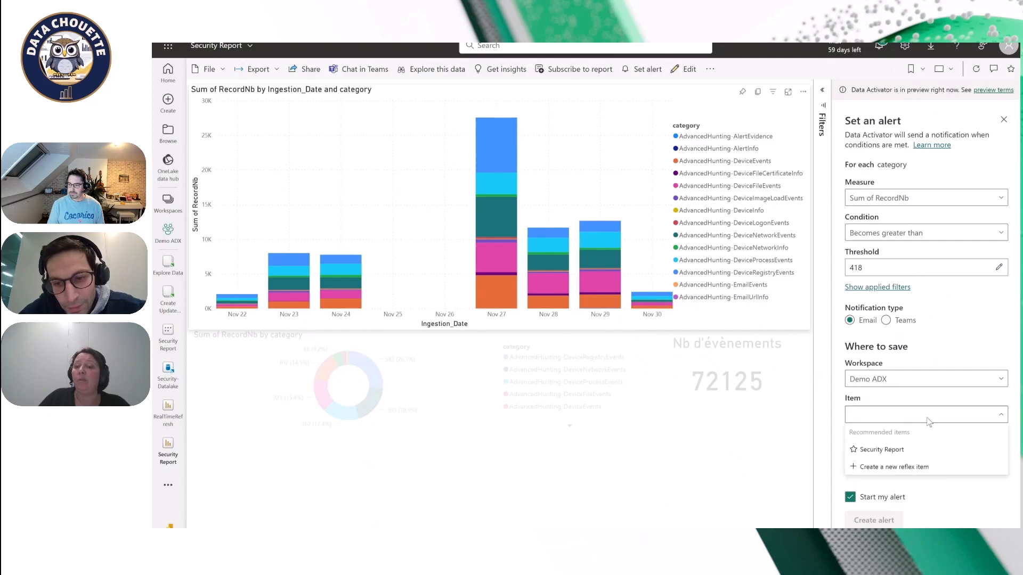
click(892, 452)
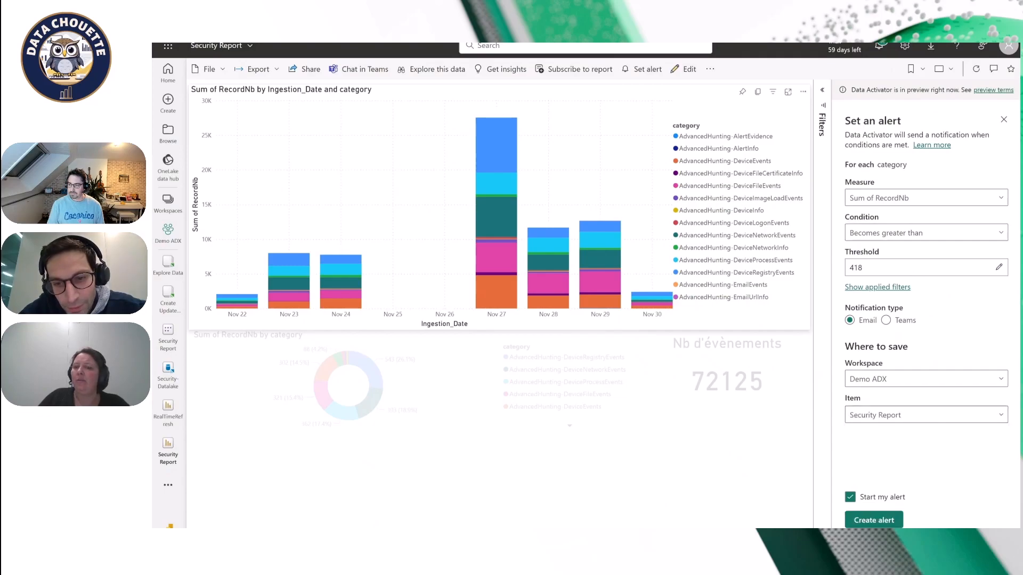
click(880, 521)
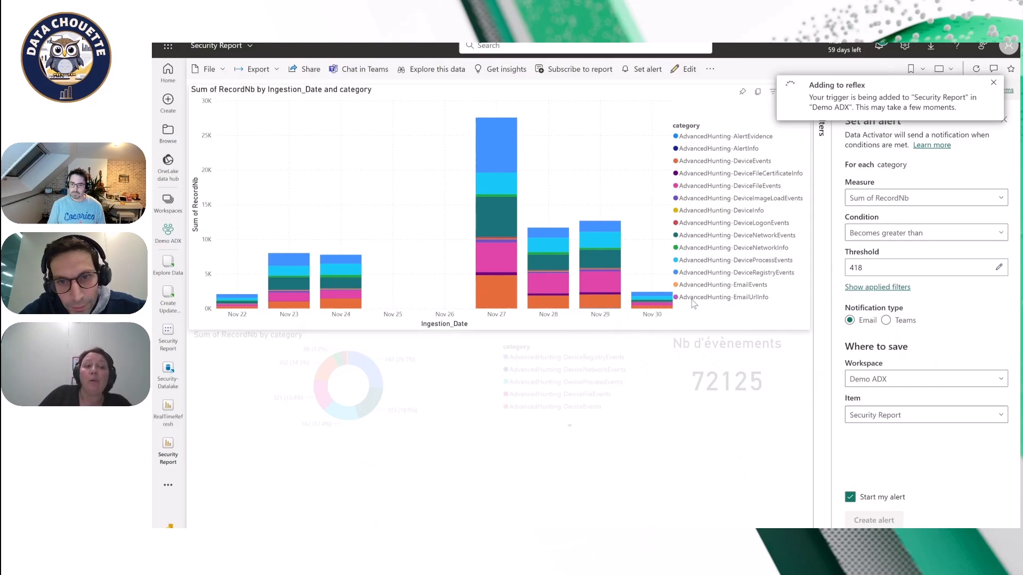
Open the Security Report reflex from the Demo ADX workspace and inspect the email action of the first category's Sum of RecordNb trigger.
click(165, 231)
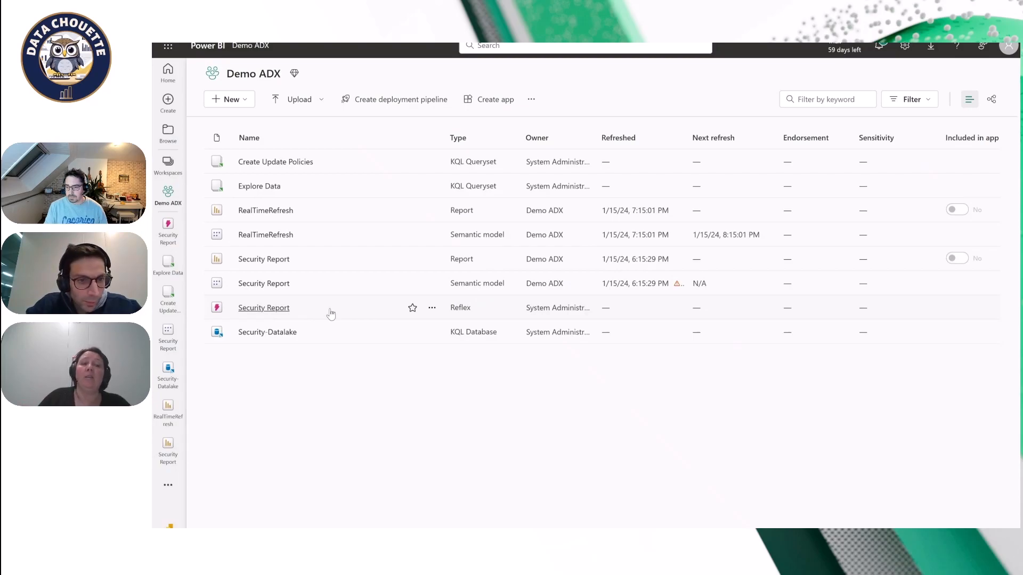
click(171, 244)
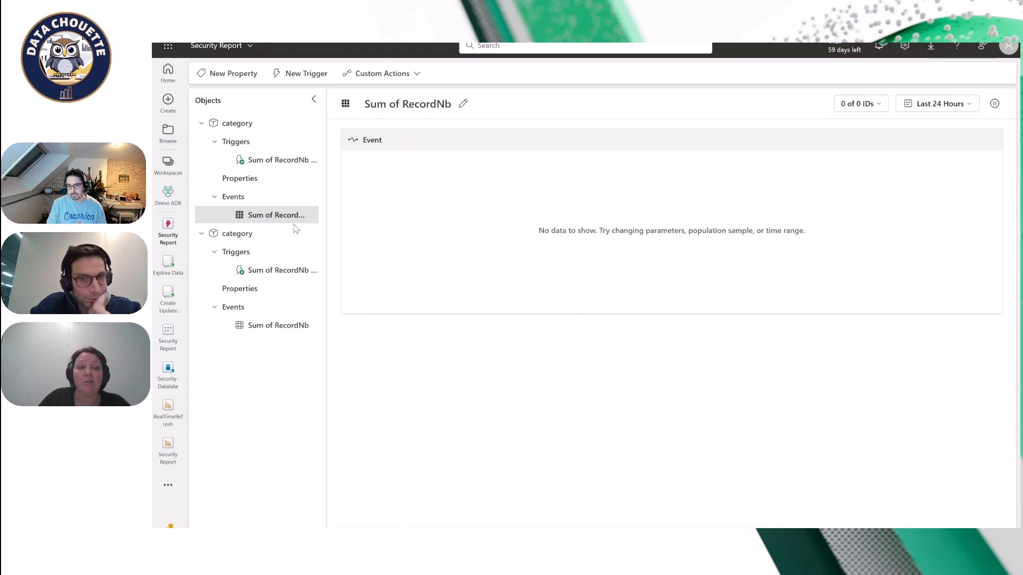
click(283, 161)
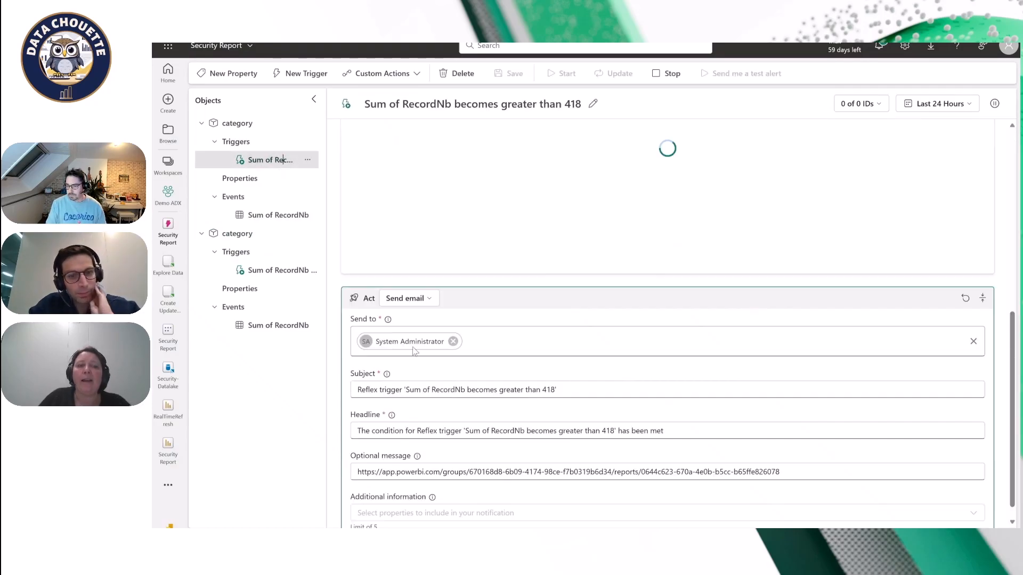
scroll(555, 338, down, 1)
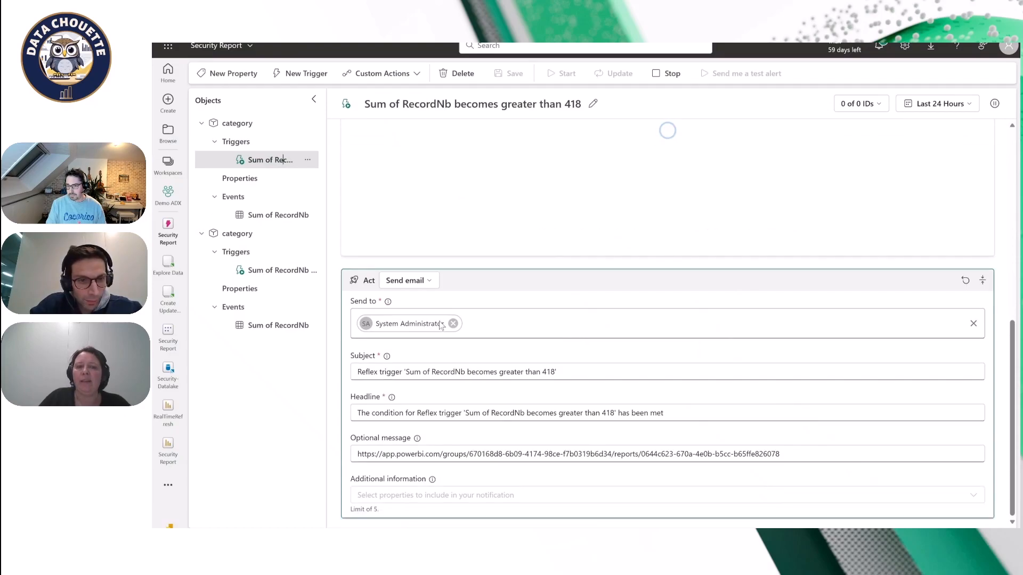